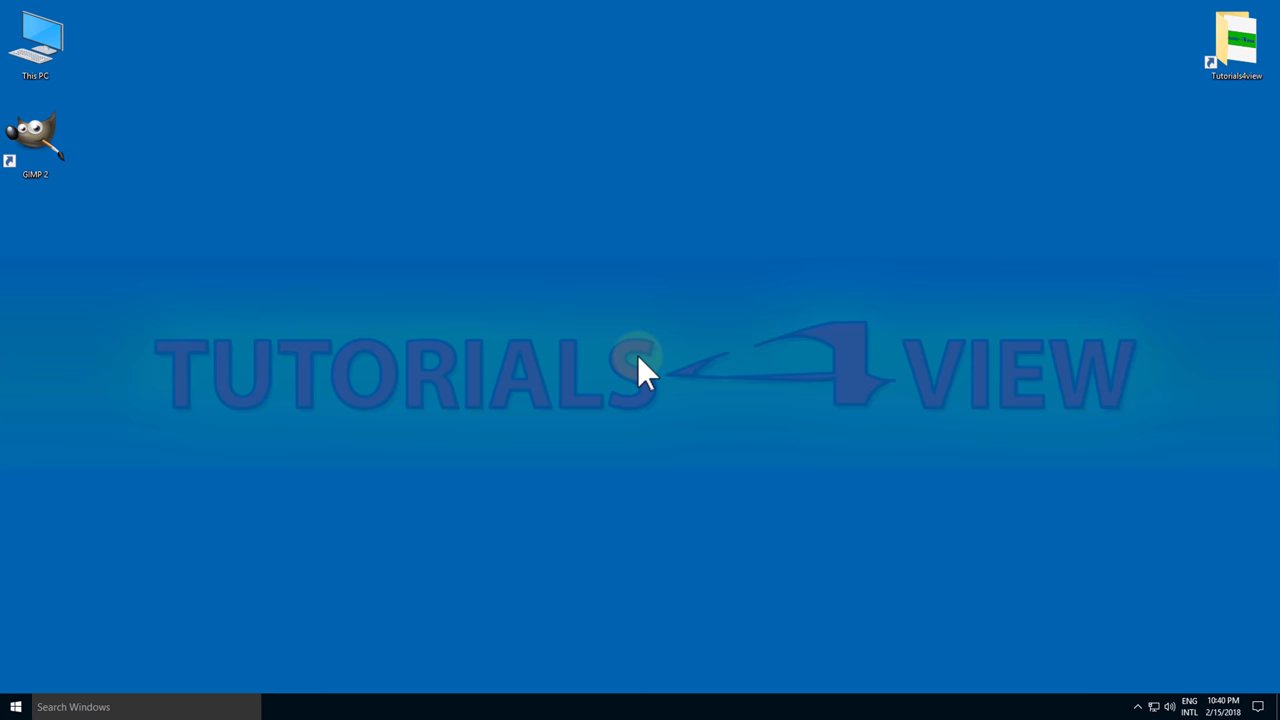
Step: Launch GIMP 2 from its desktop shortcut
double_click(47, 162)
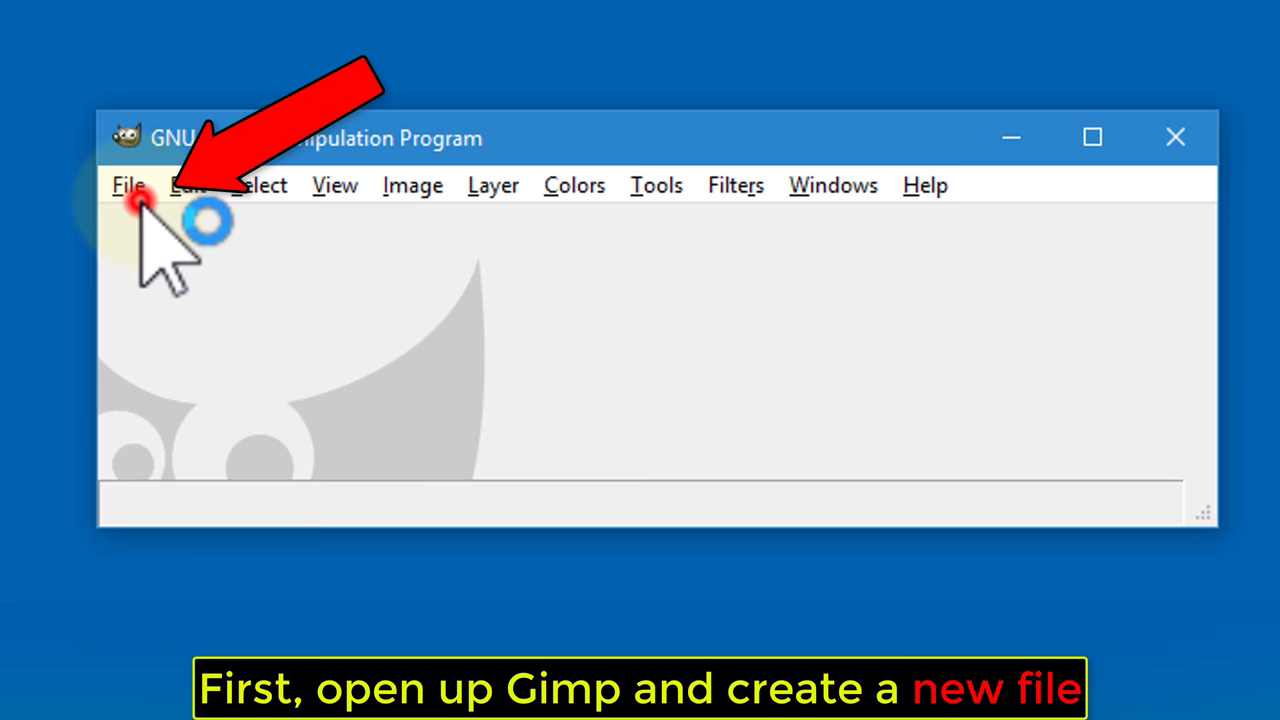
Step: Create a new image using the 800x600 preset template
click(138, 196)
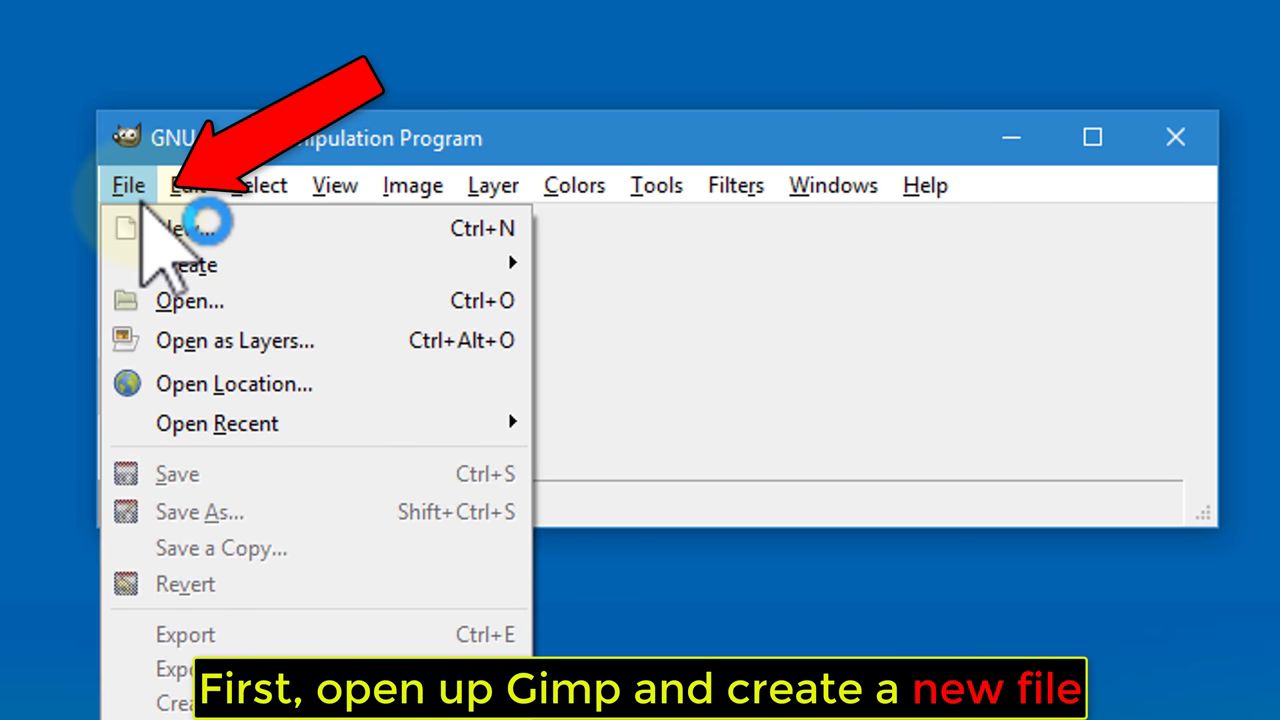
click(279, 237)
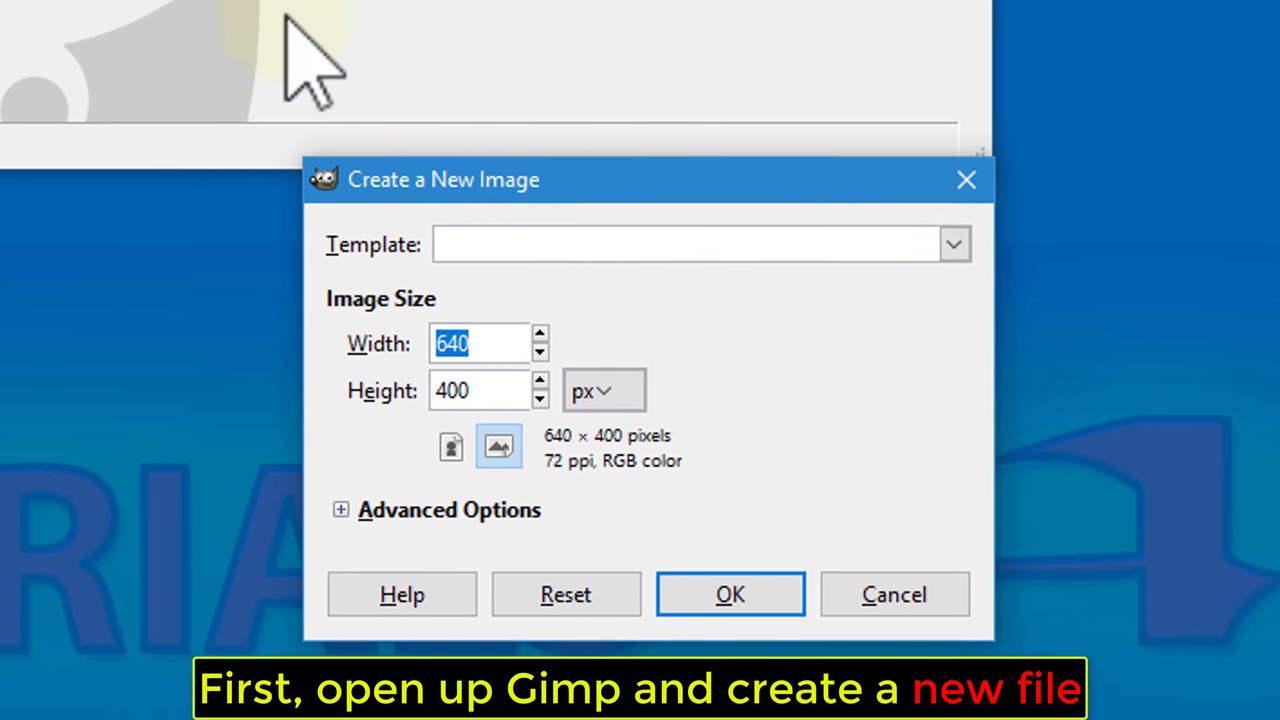
click(945, 231)
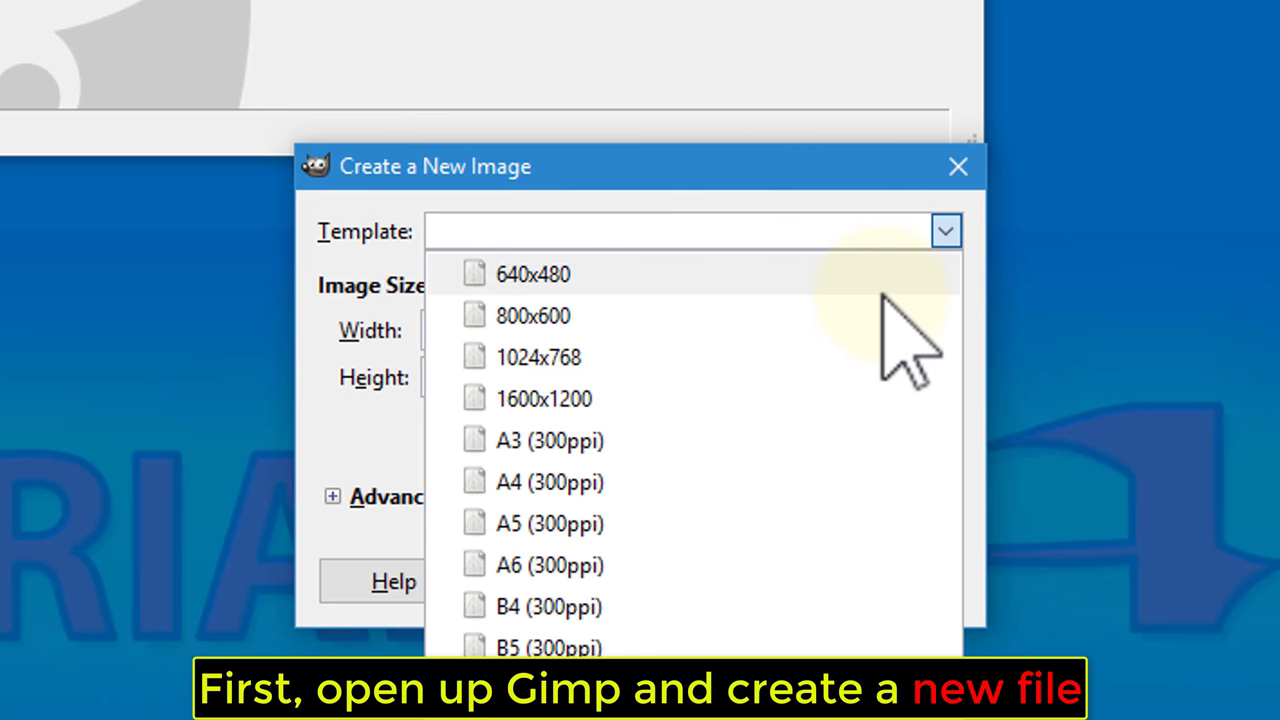
click(878, 305)
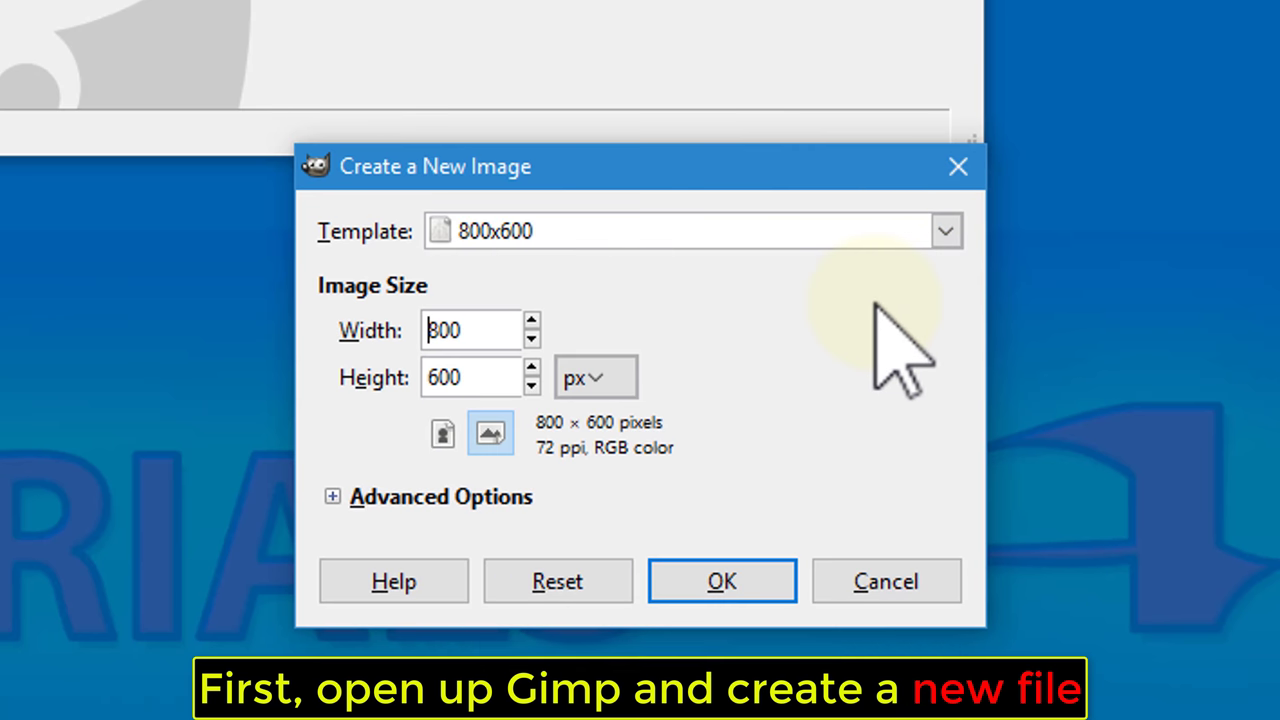
click(745, 580)
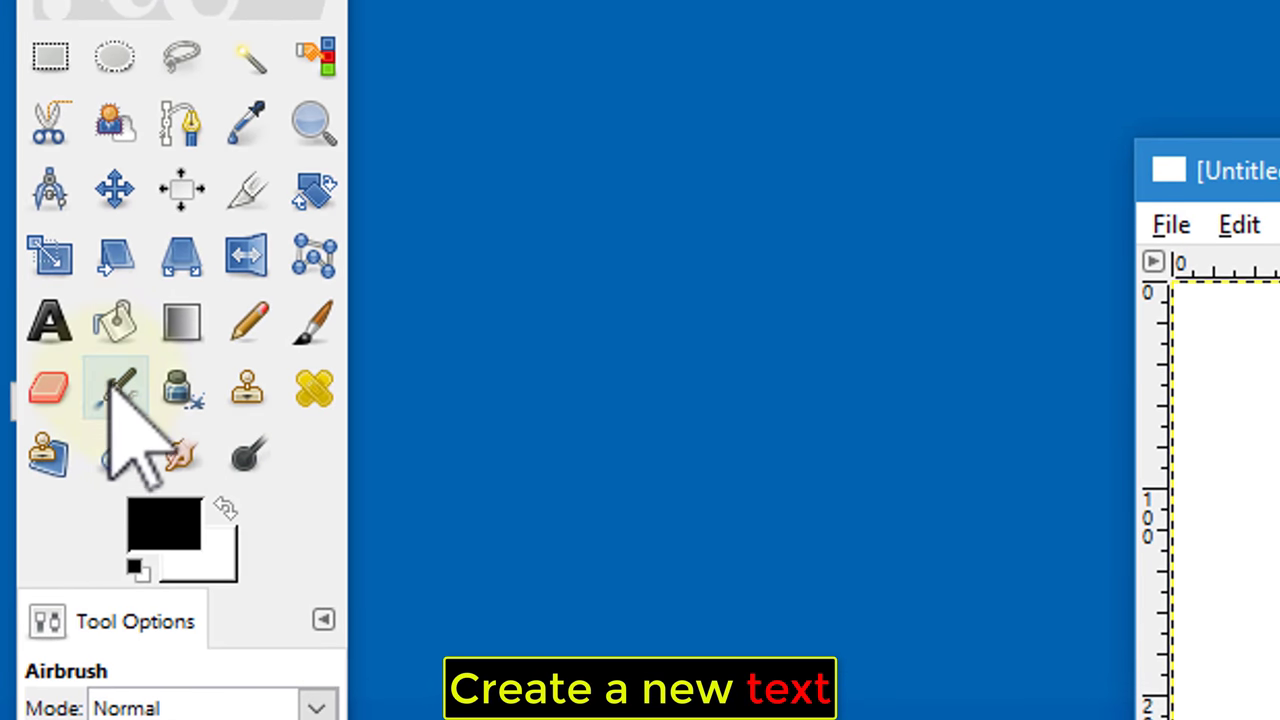
Step: Add '3D TEXT' in a canvas-wide text box, bold Sans at 160 px
click(50, 320)
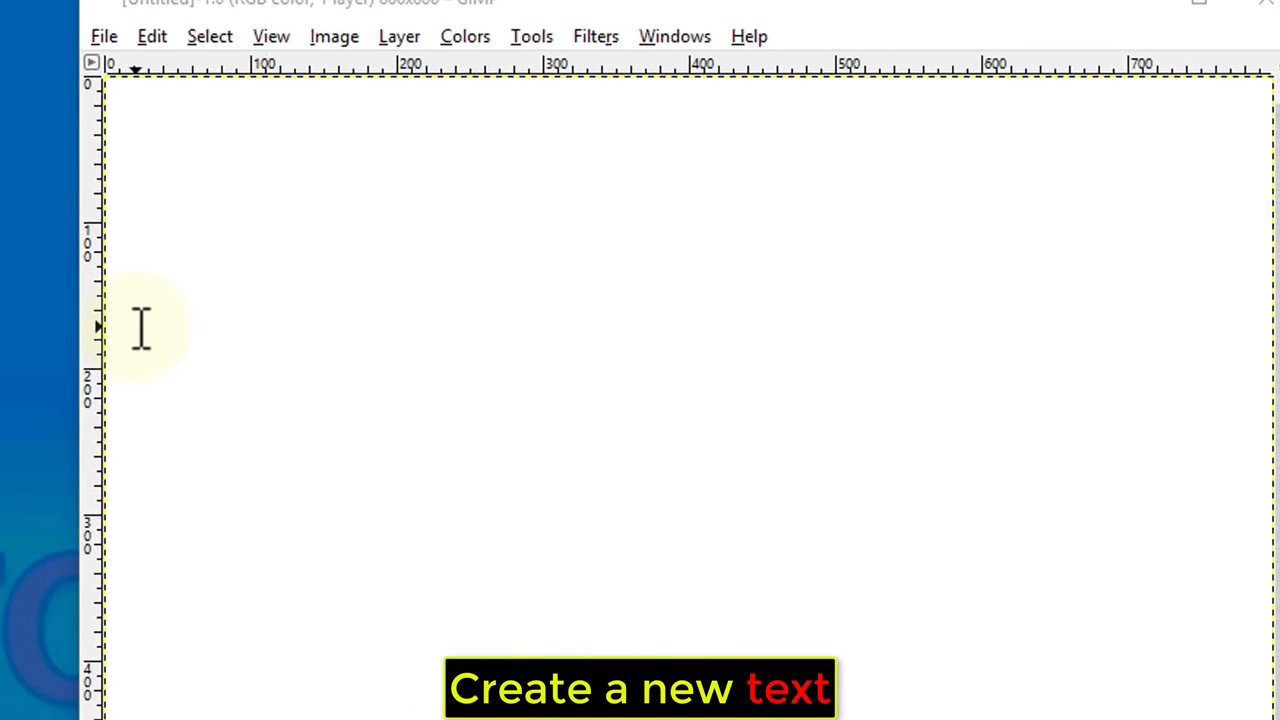
mouse_move(135, 326)
mouse_down()
mouse_move(675, 665)
mouse_move(1242, 655)
mouse_up()
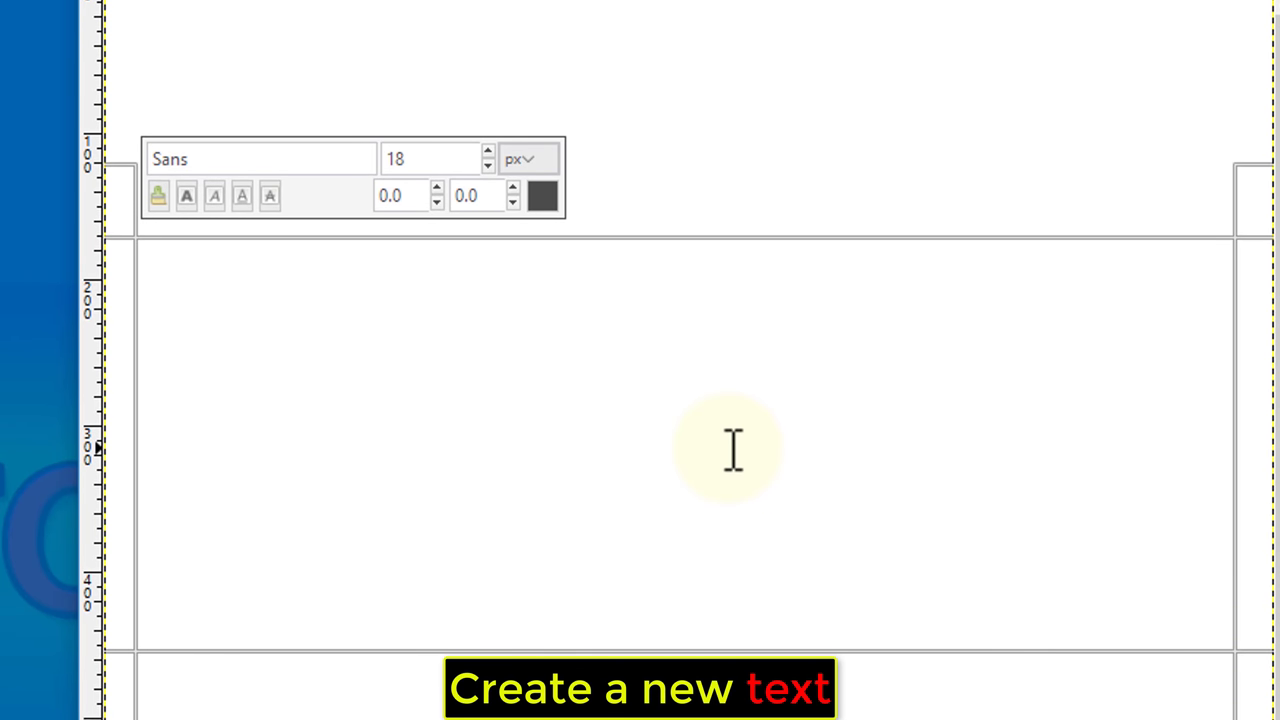
text(3D TEXT)
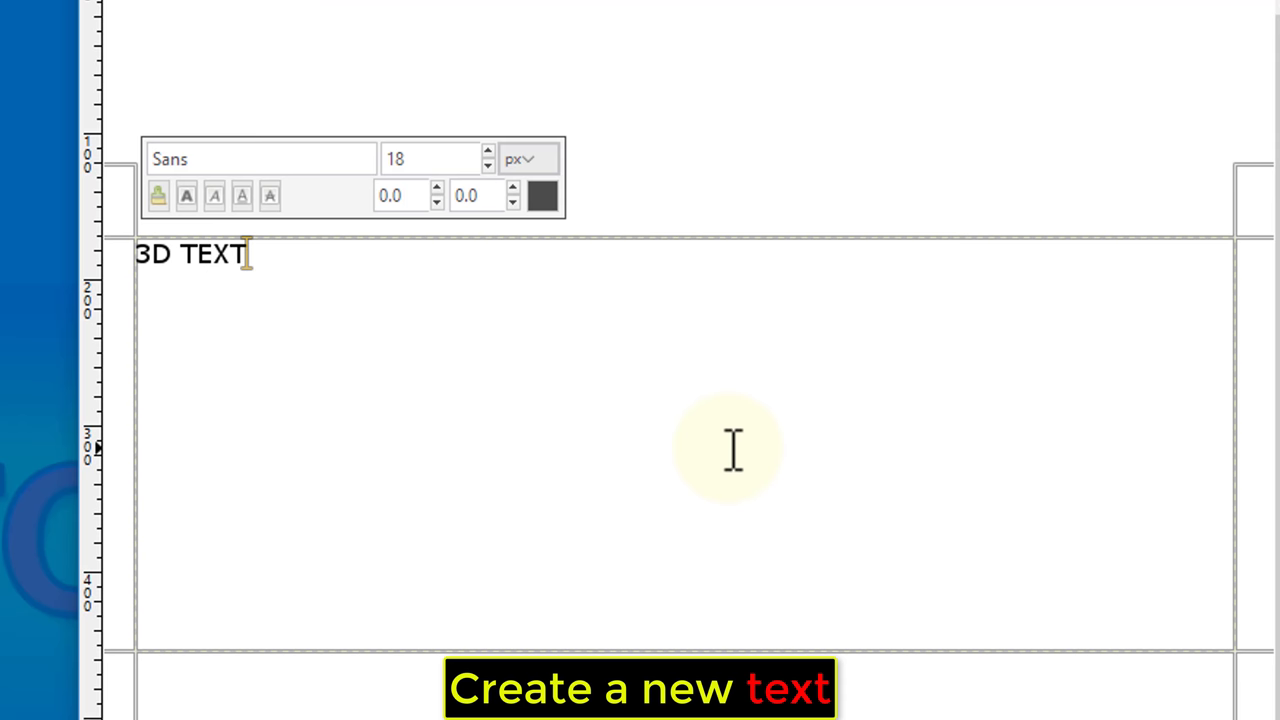
key(ctrl+a)
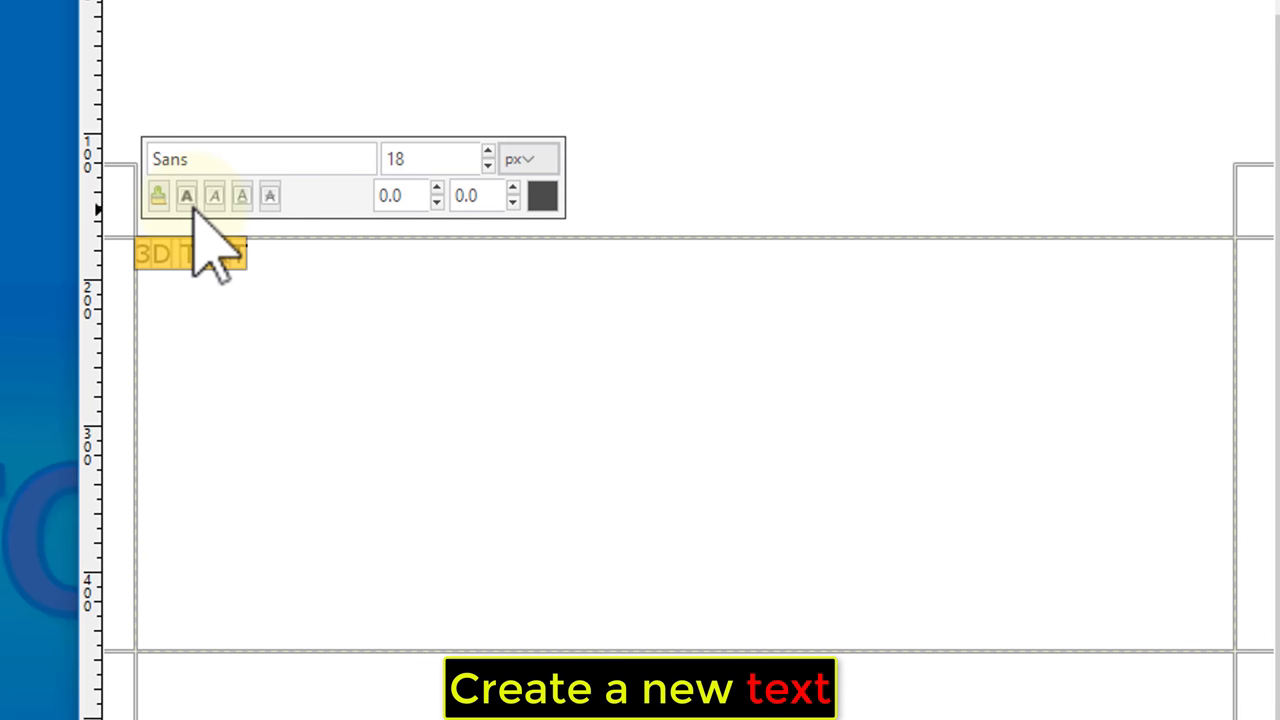
click(487, 155)
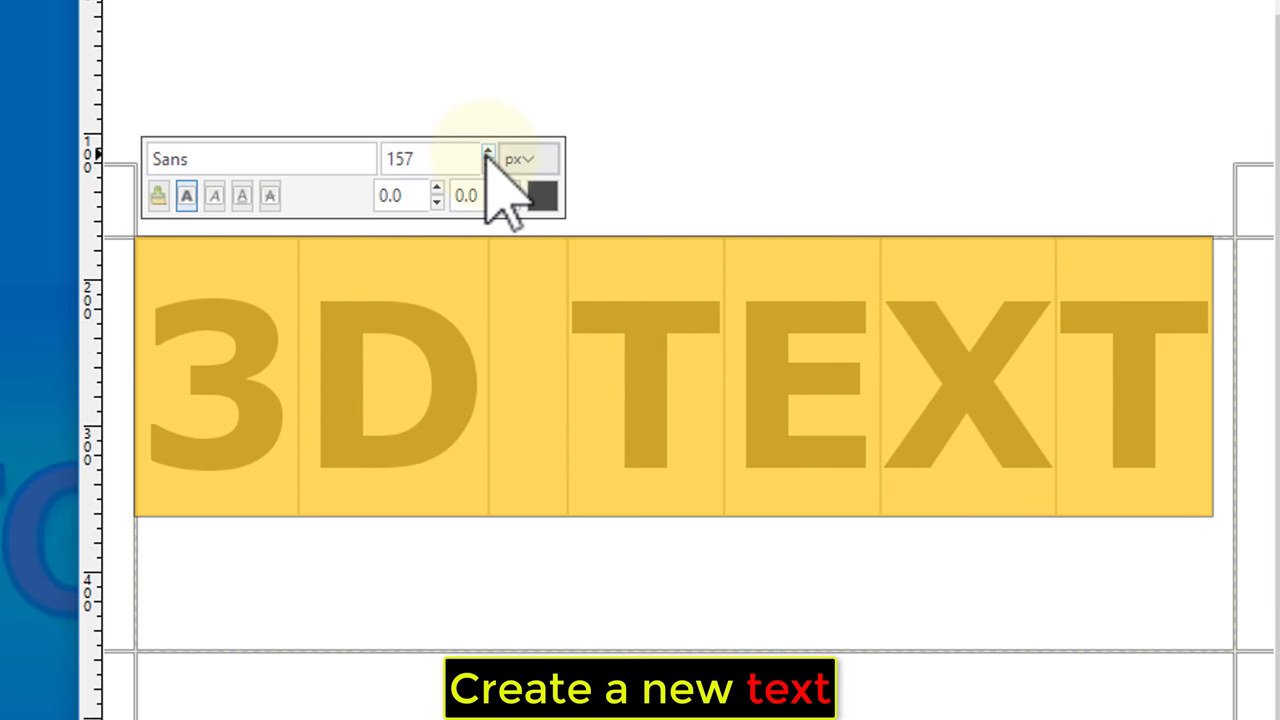
click(487, 155)
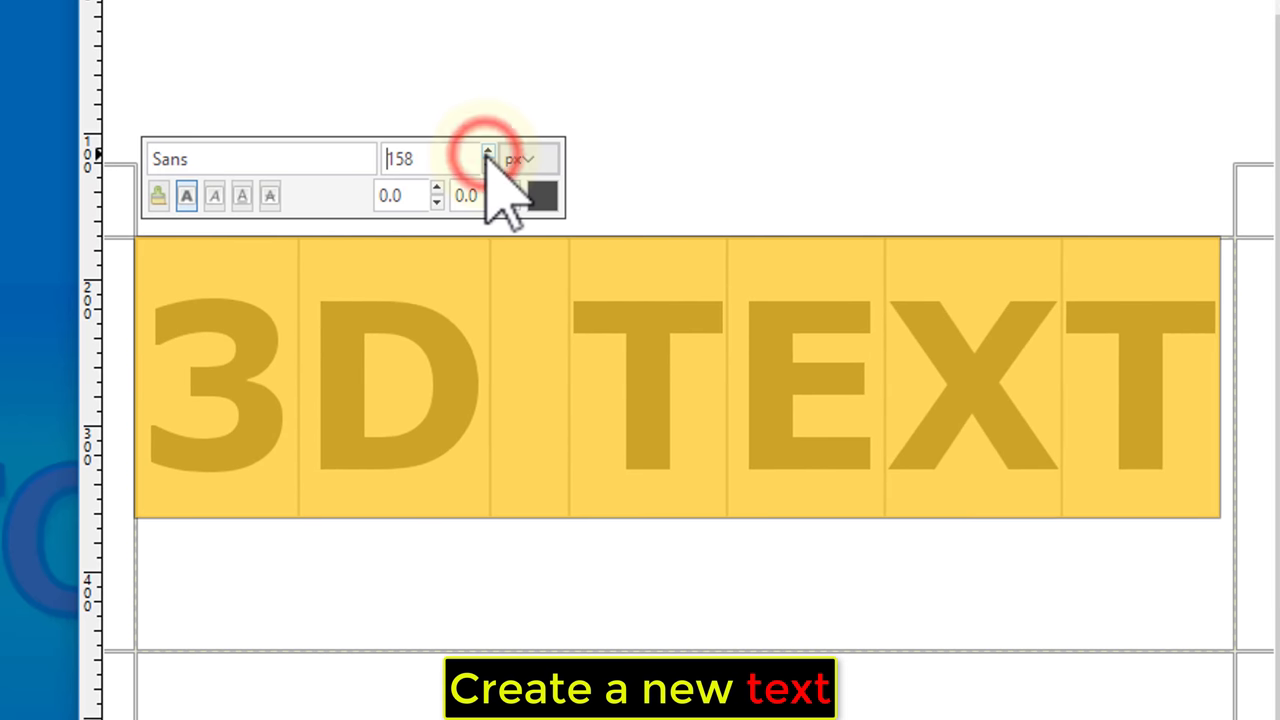
click(523, 362)
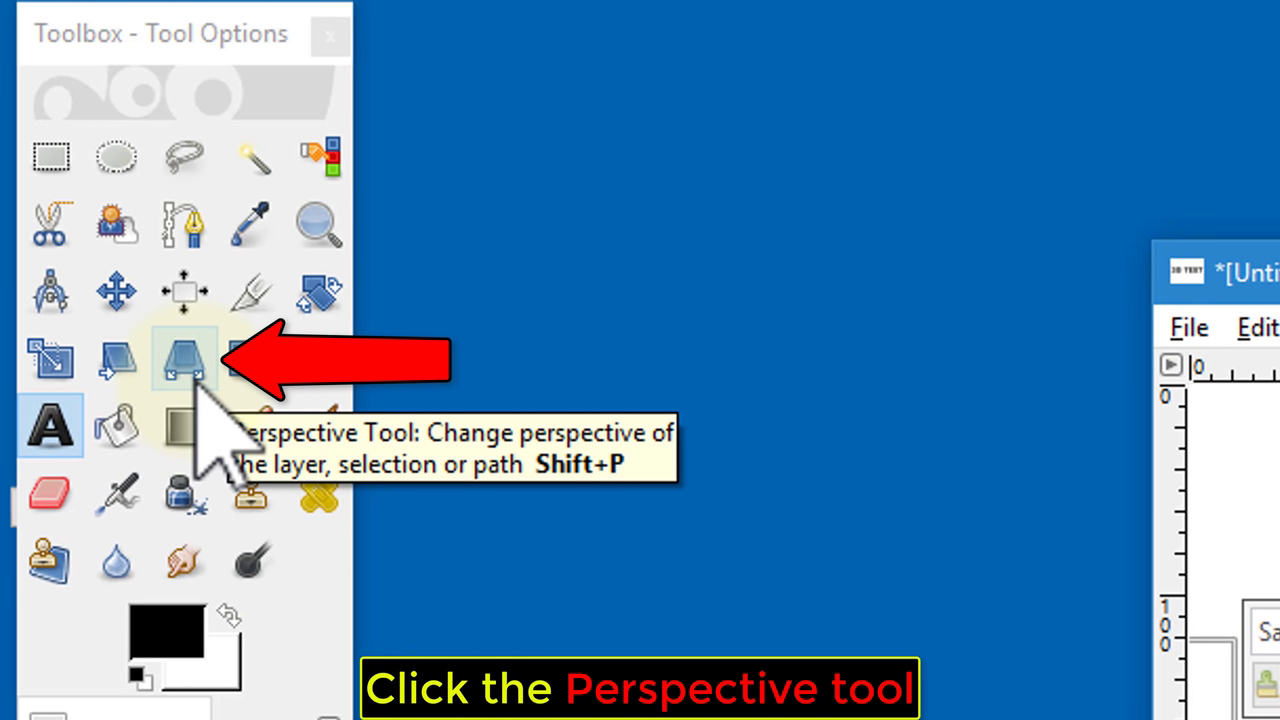
Step: Drag the text layer's top corners down in perspective so the lettering leans back
click(195, 375)
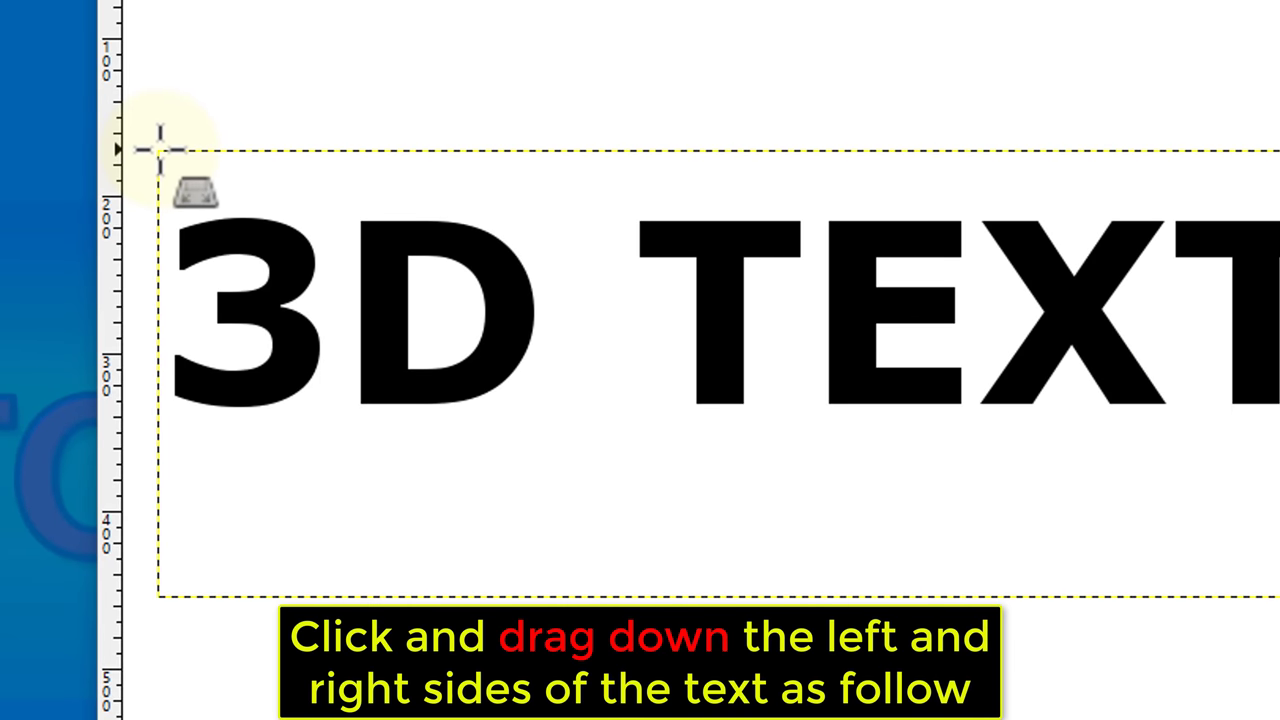
click(160, 150)
drag(171, 171, 293, 368)
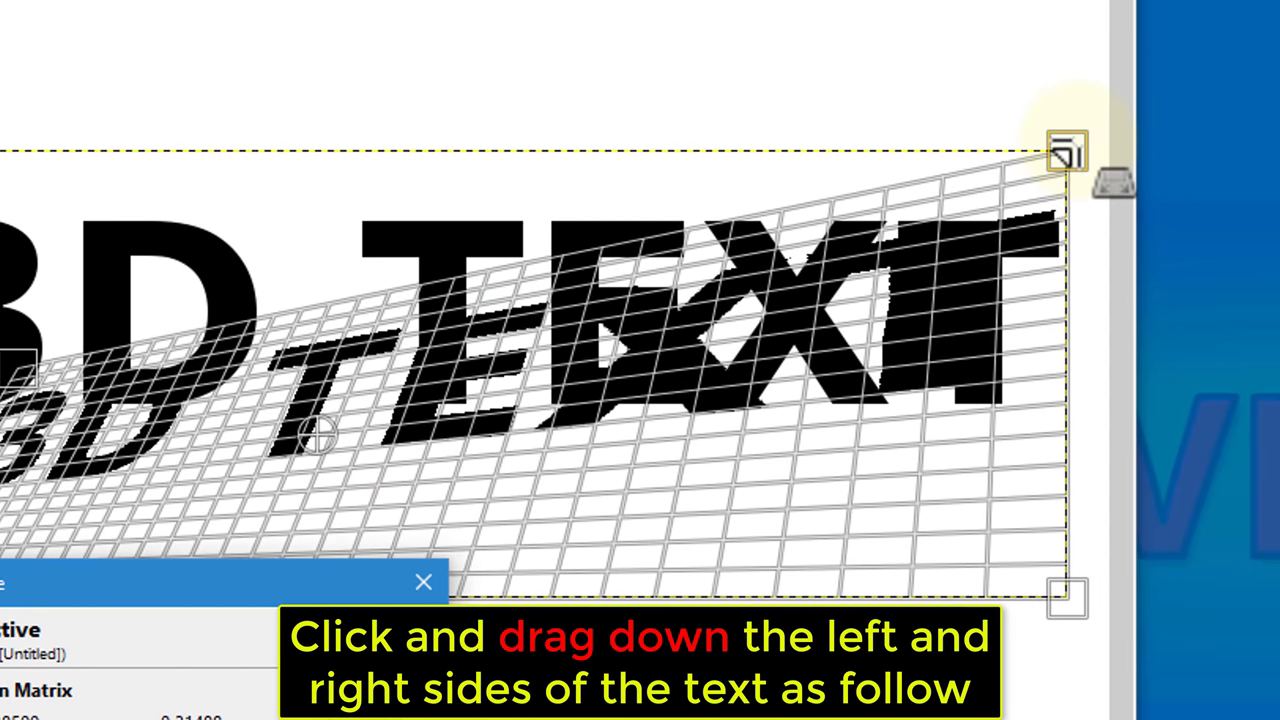
mouse_move(1066, 153)
mouse_down()
mouse_move(895, 302)
mouse_move(895, 355)
mouse_move(912, 362)
mouse_up()
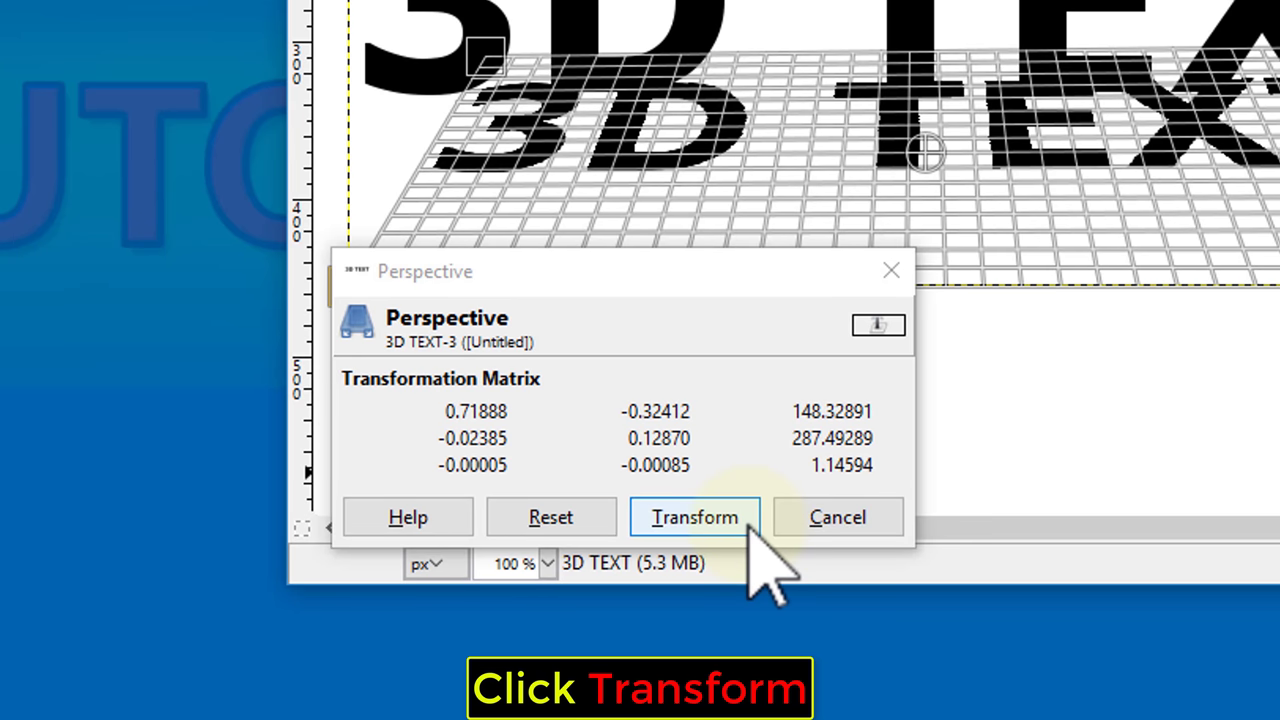
click(748, 520)
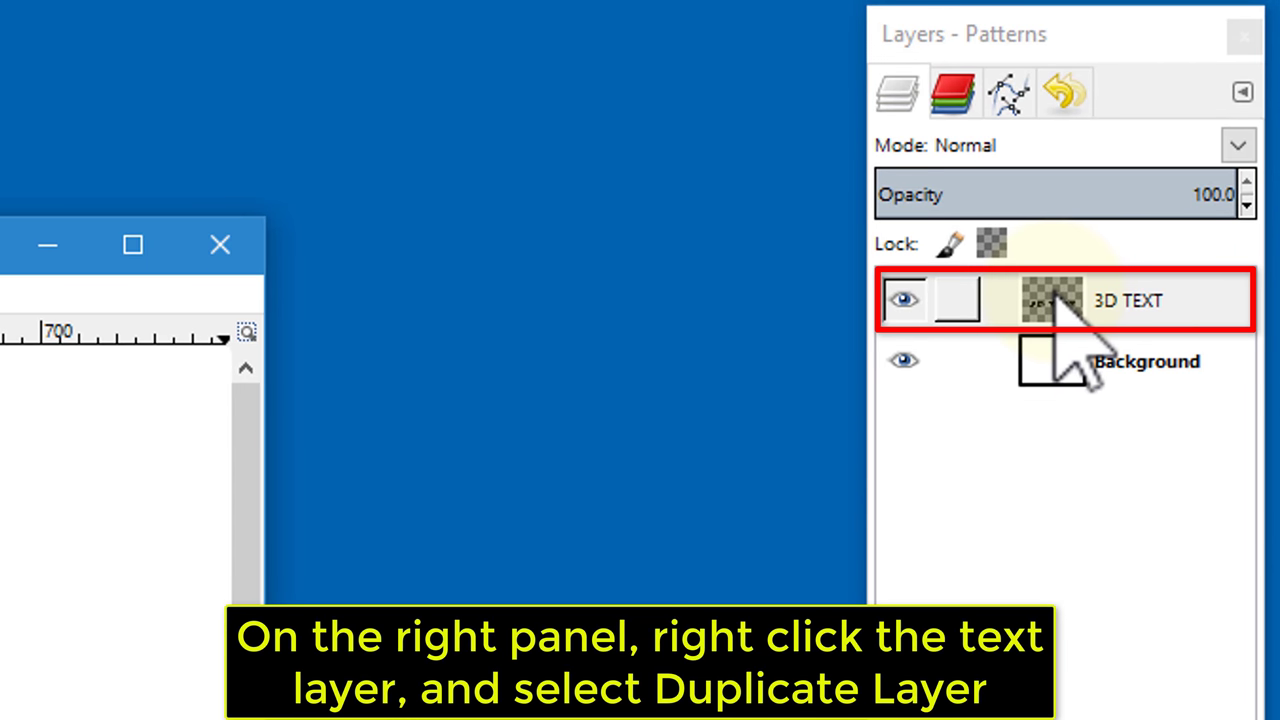
Step: Duplicate the 3D TEXT layer and hide the copy '3D TEXT #1'
right_click(1055, 296)
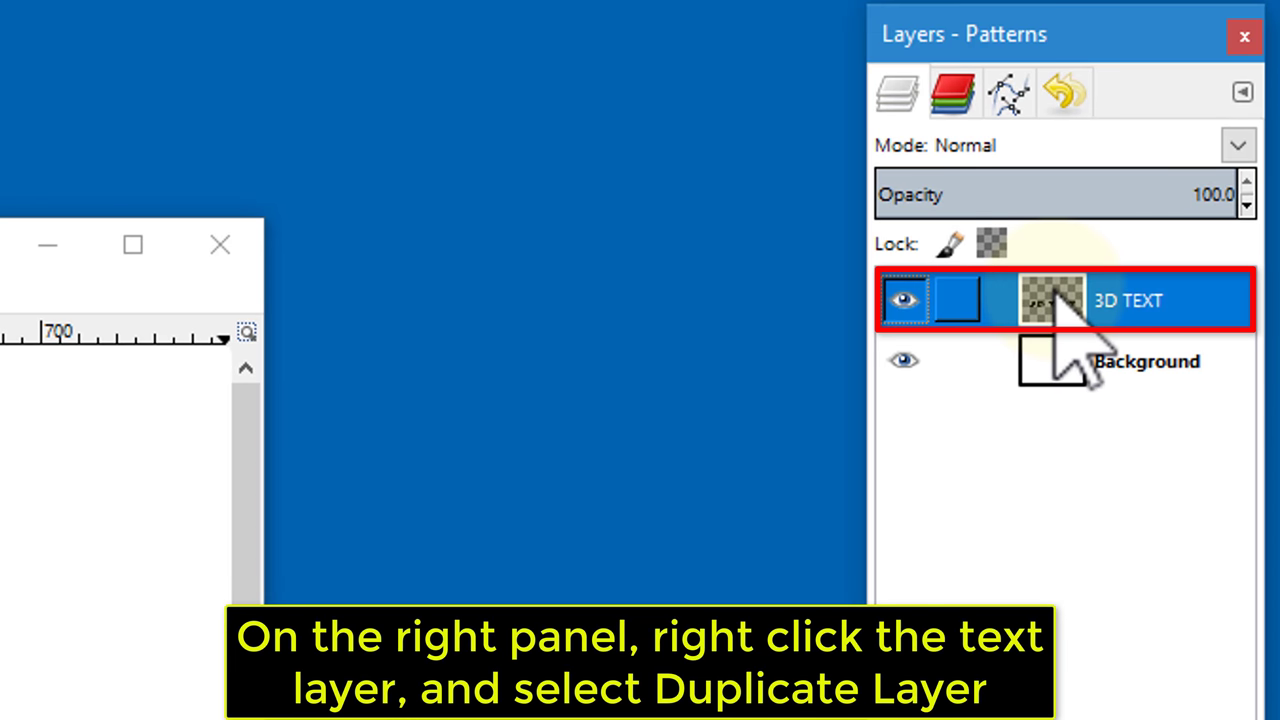
right_click(1055, 296)
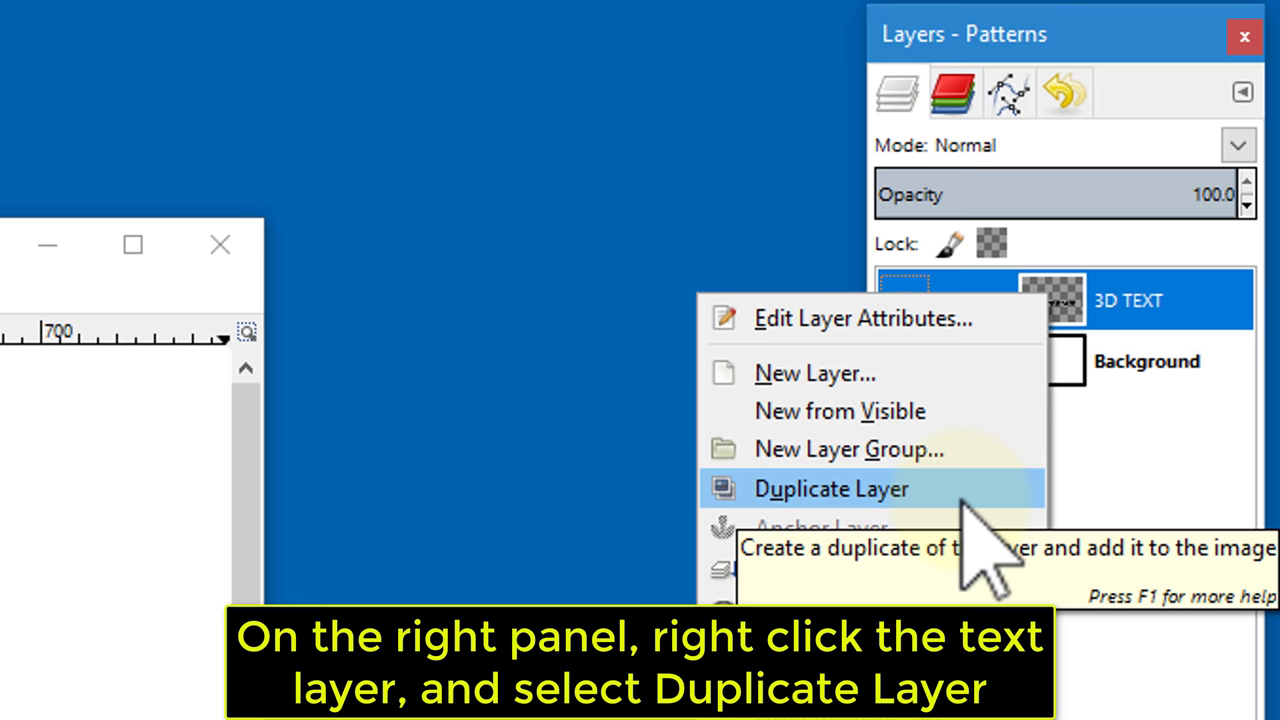
click(962, 505)
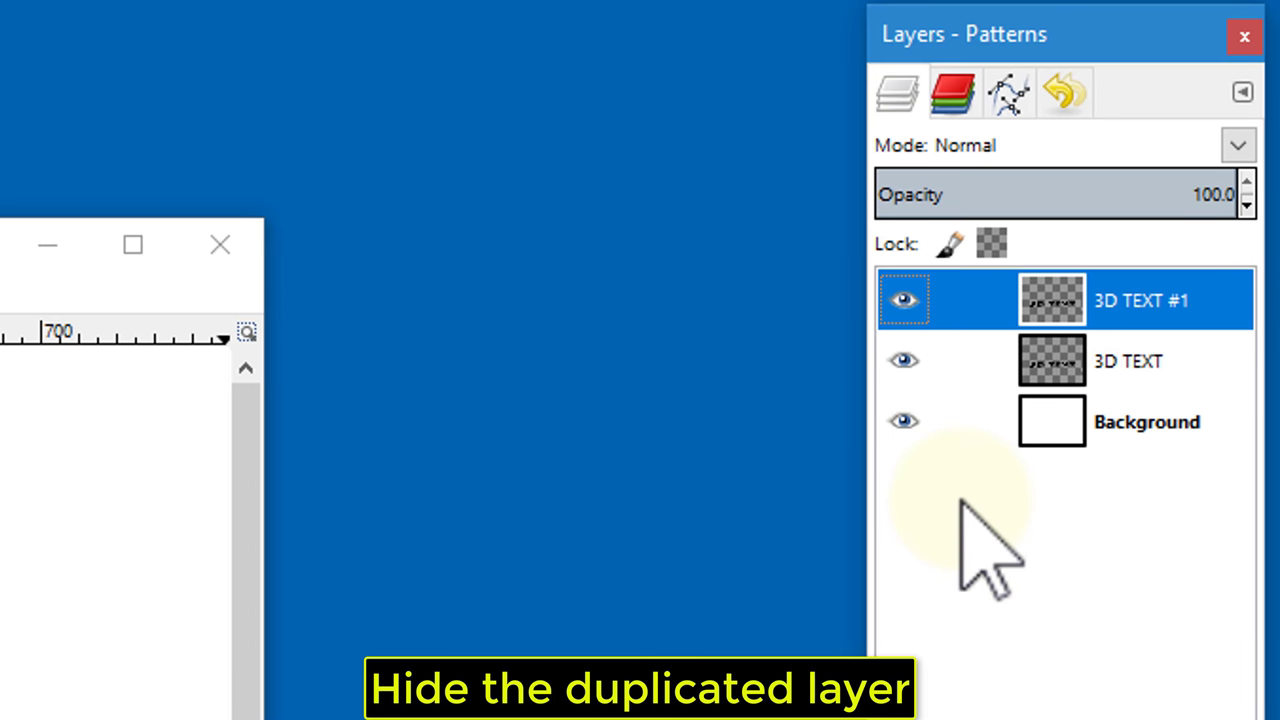
click(903, 300)
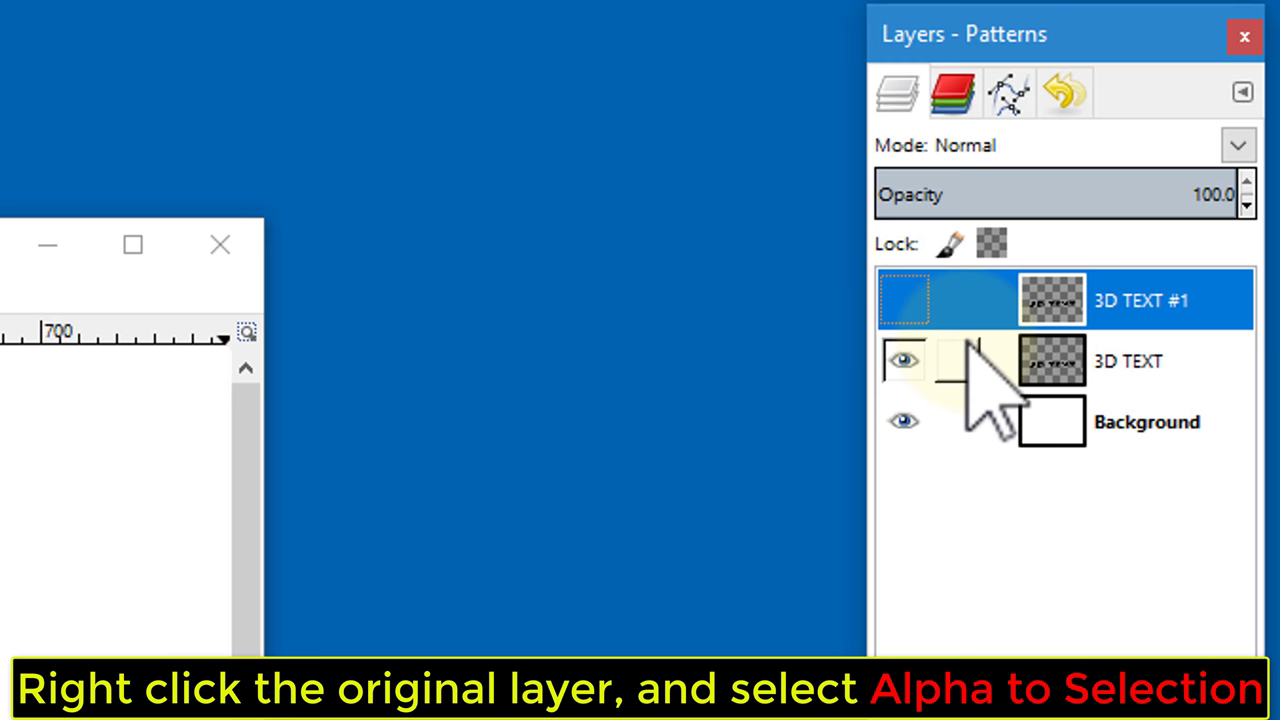
Step: Turn the original 3D TEXT layer's alpha channel into a selection
click(1058, 370)
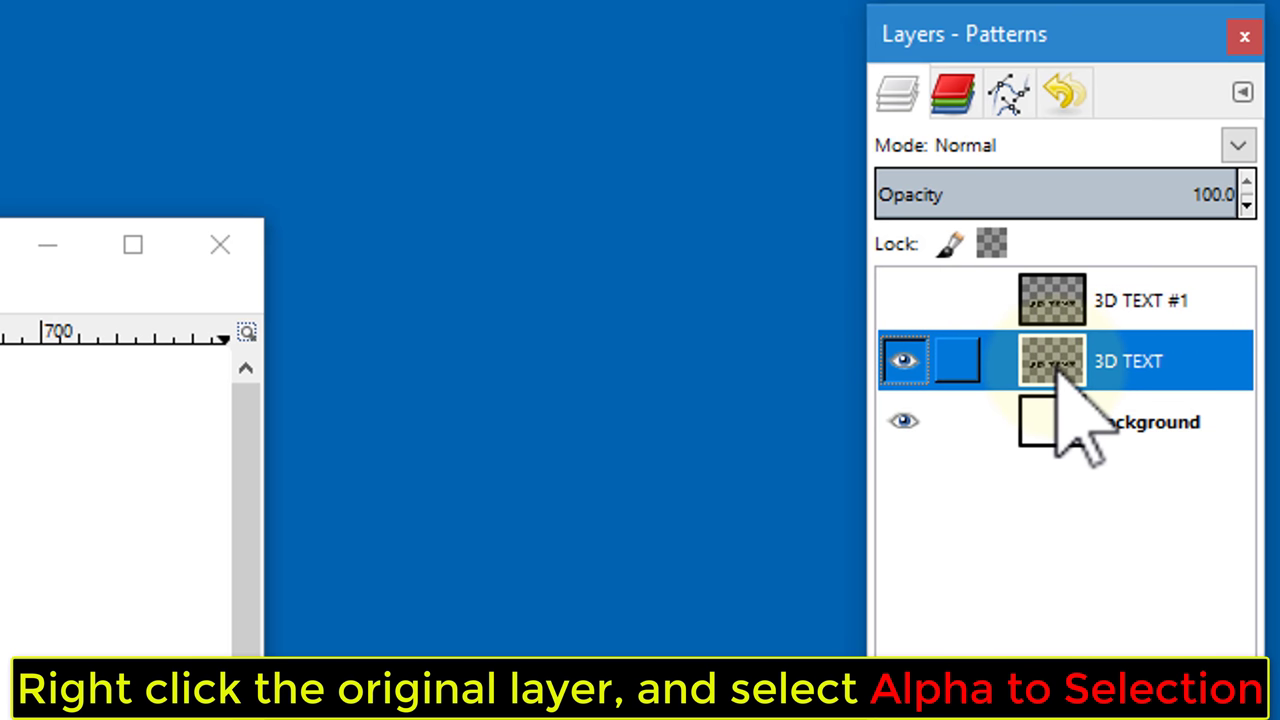
right_click(1063, 382)
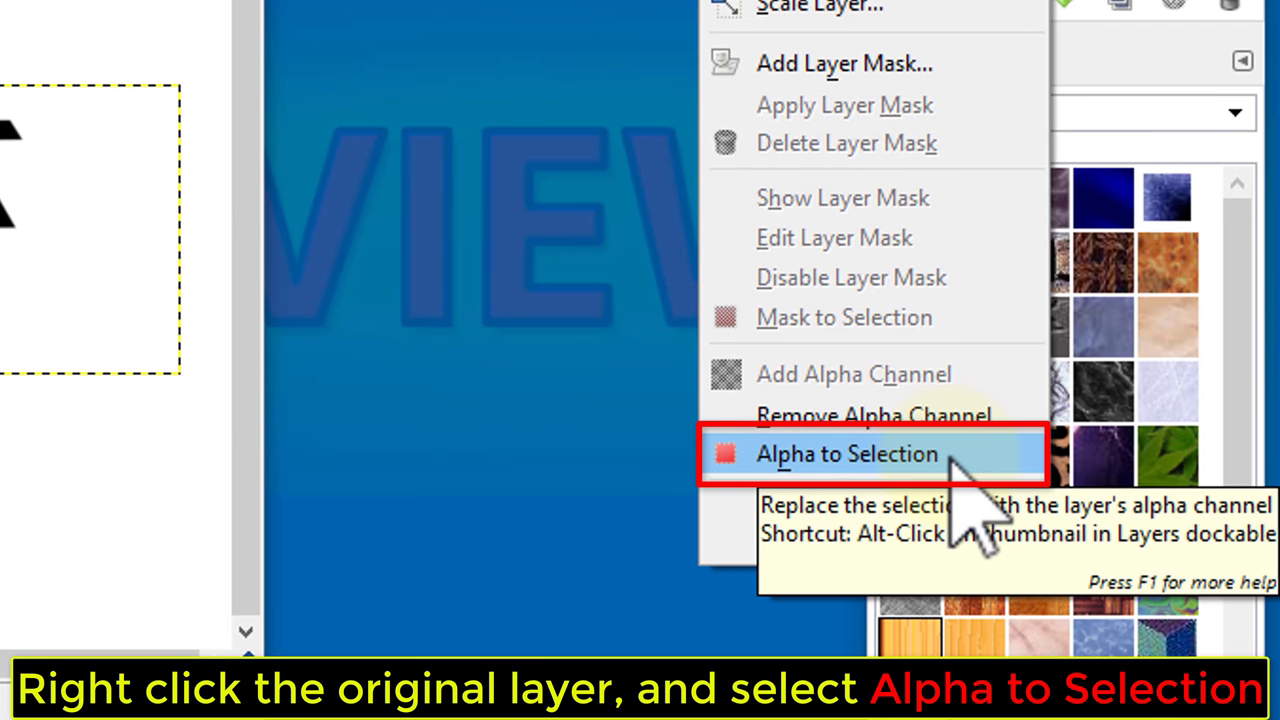
click(955, 458)
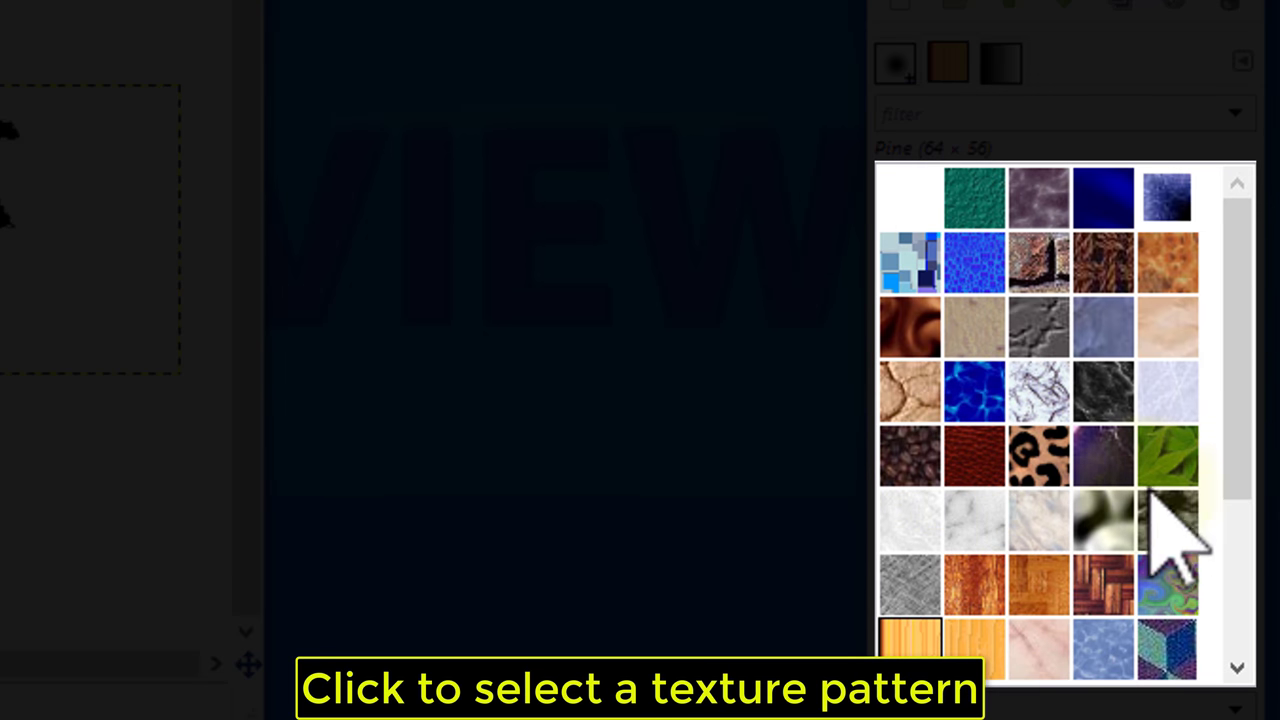
Step: Pick the green Maple Leaves pattern in the Patterns dock
mouse_move(1249, 486)
mouse_down()
mouse_move(1252, 548)
mouse_move(1256, 486)
mouse_up()
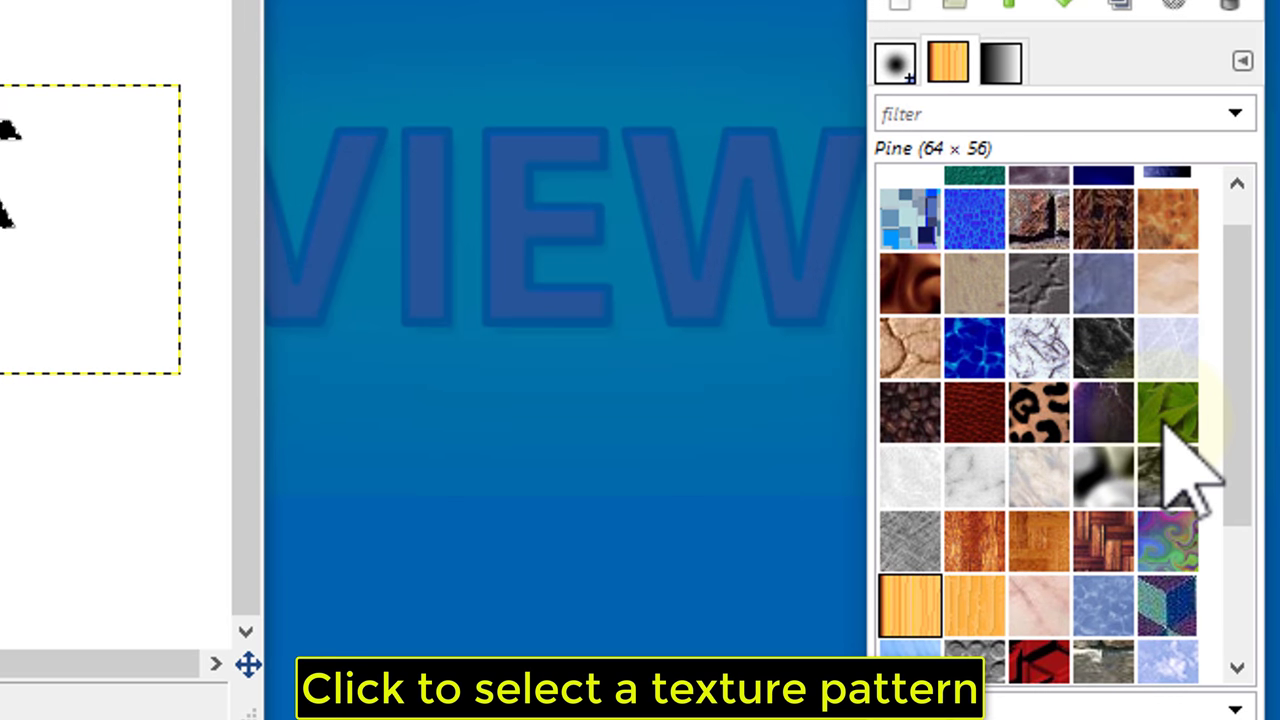
click(1167, 412)
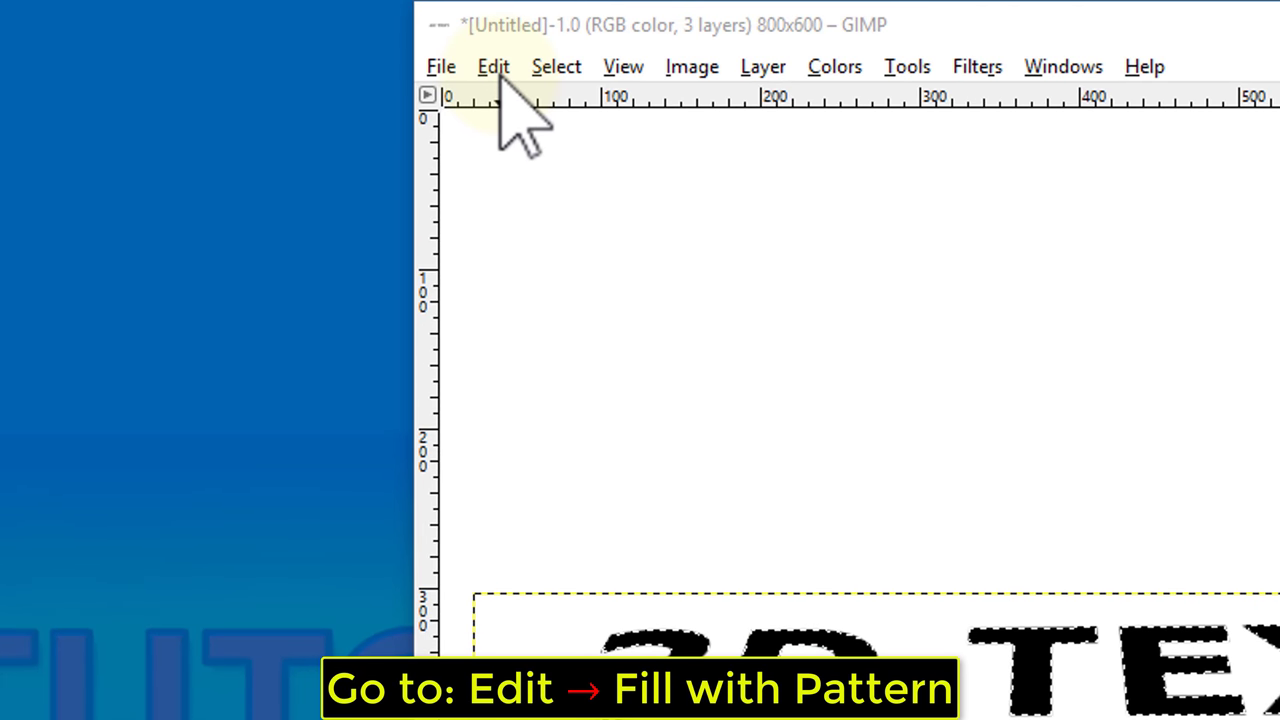
Step: Fill the lettering selection with the Maple Leaves pattern via Edit menu
click(493, 67)
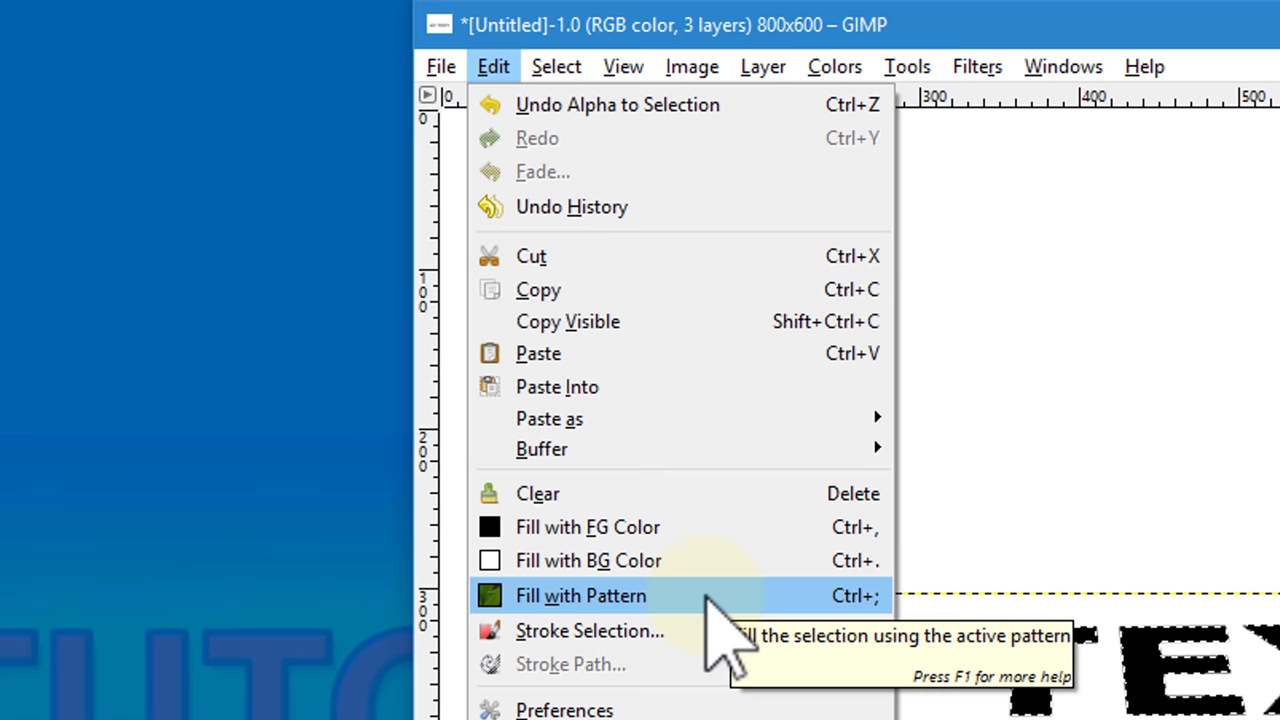
click(706, 597)
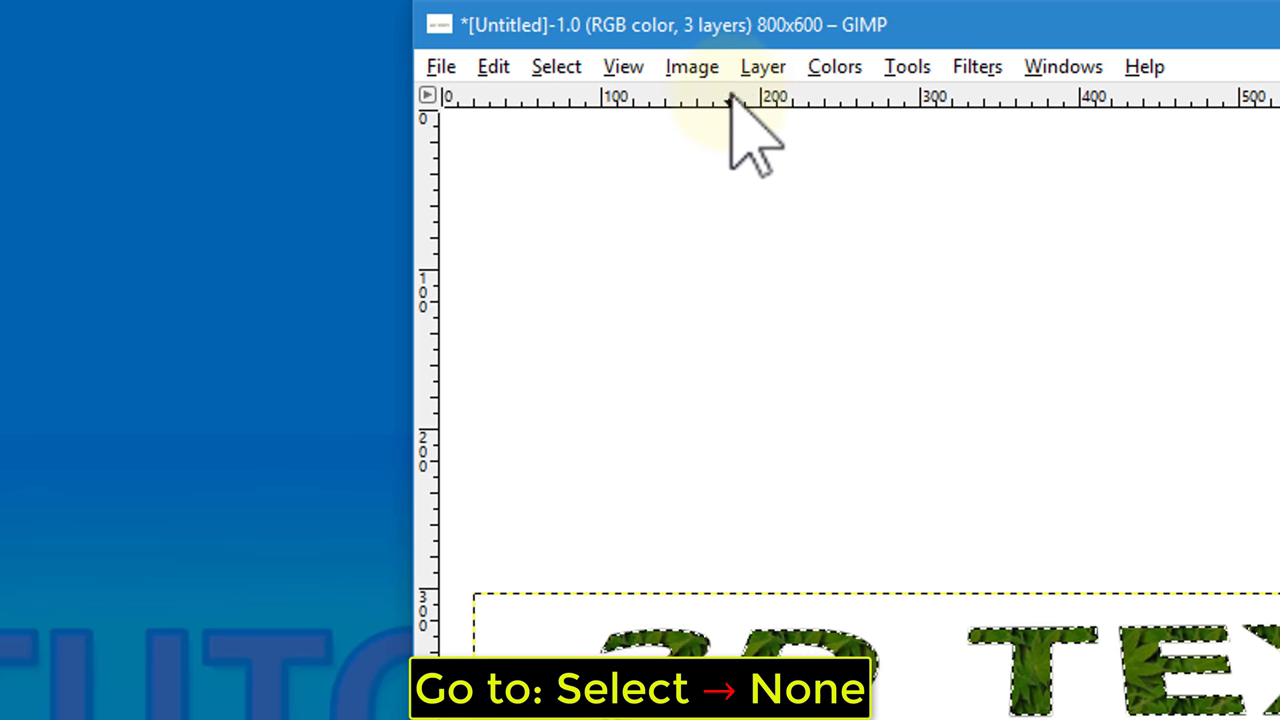
Step: Select None, then enlarge the text layer to the full 800x600 image size
click(560, 70)
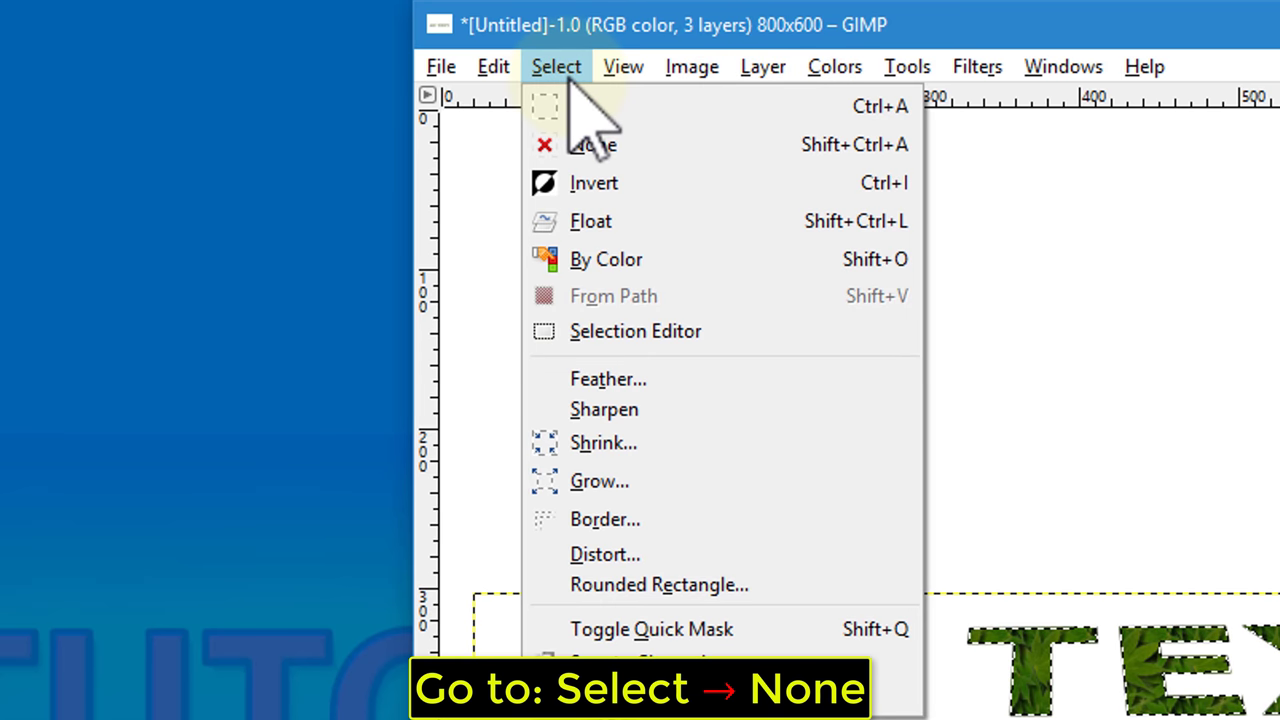
click(648, 150)
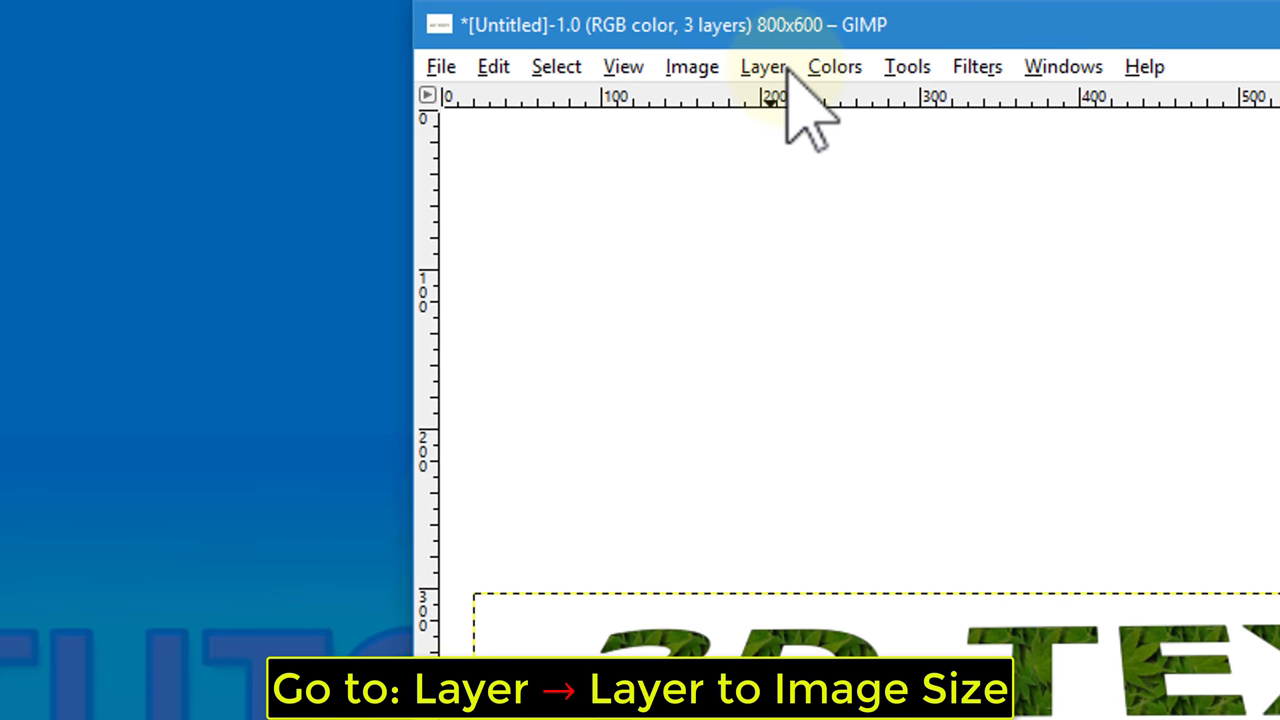
click(740, 78)
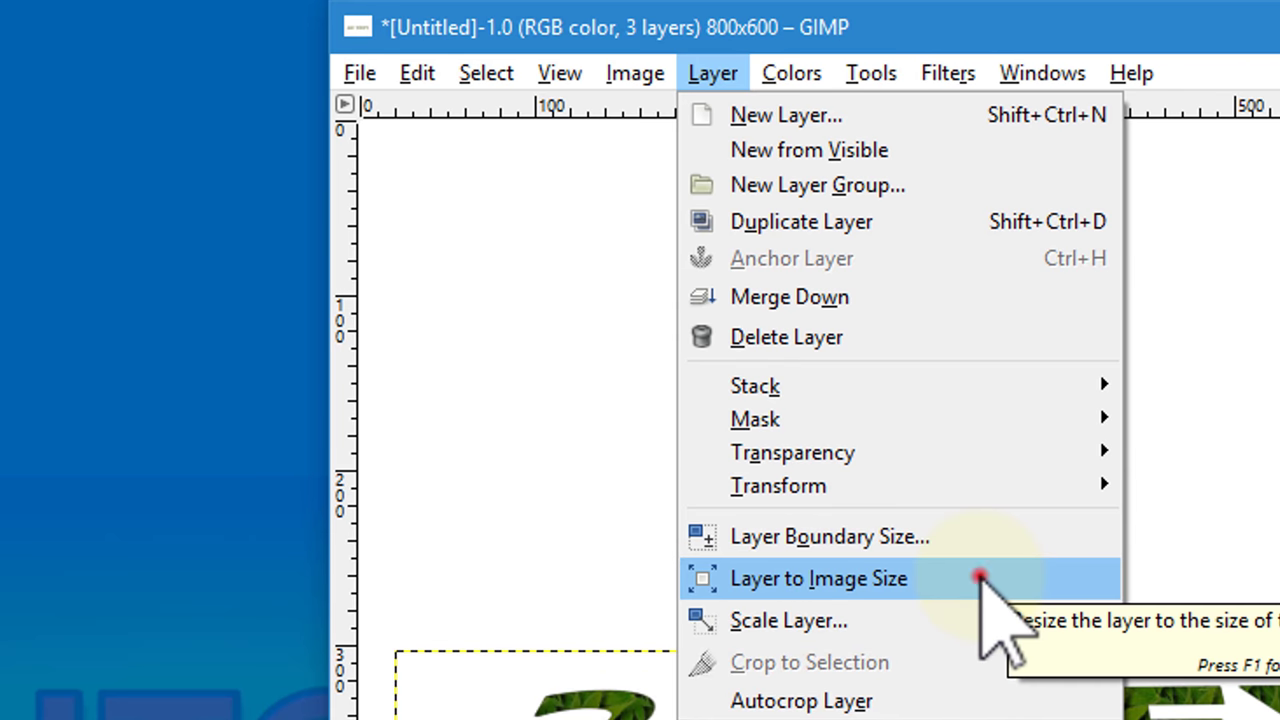
click(979, 578)
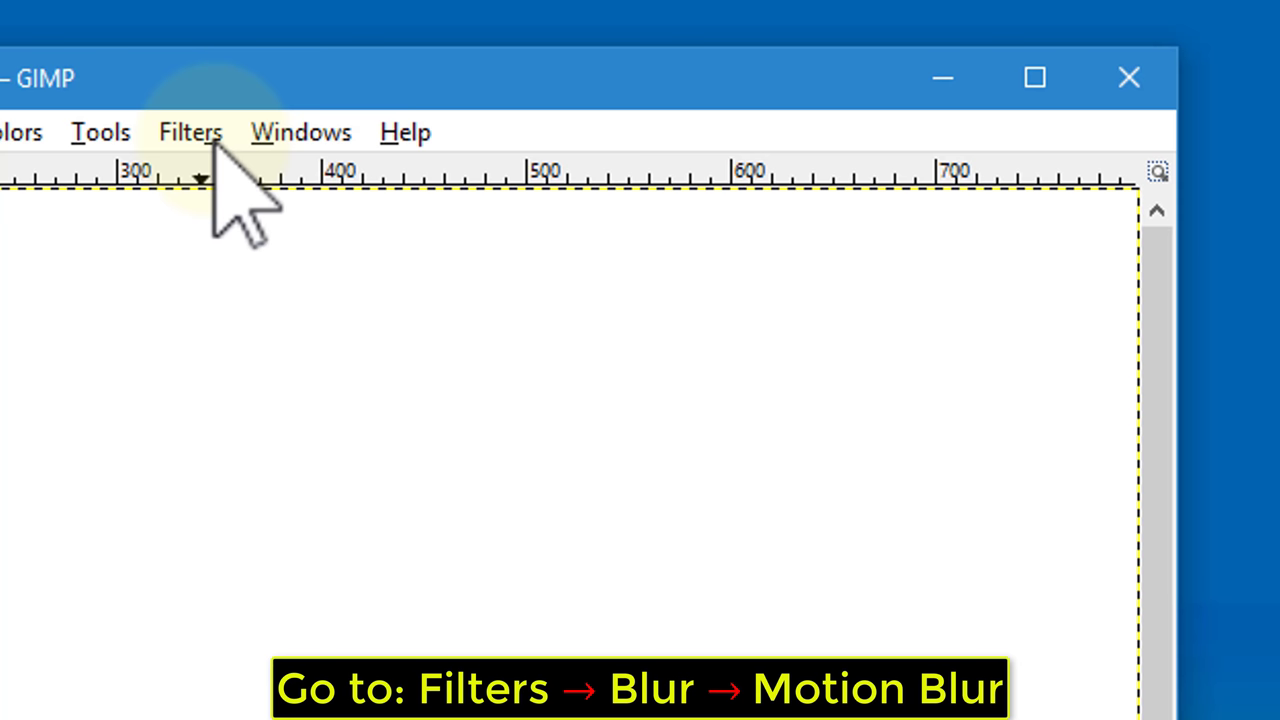
Step: Apply a linear motion blur of length 30 and angle 250 to the text layer
click(224, 134)
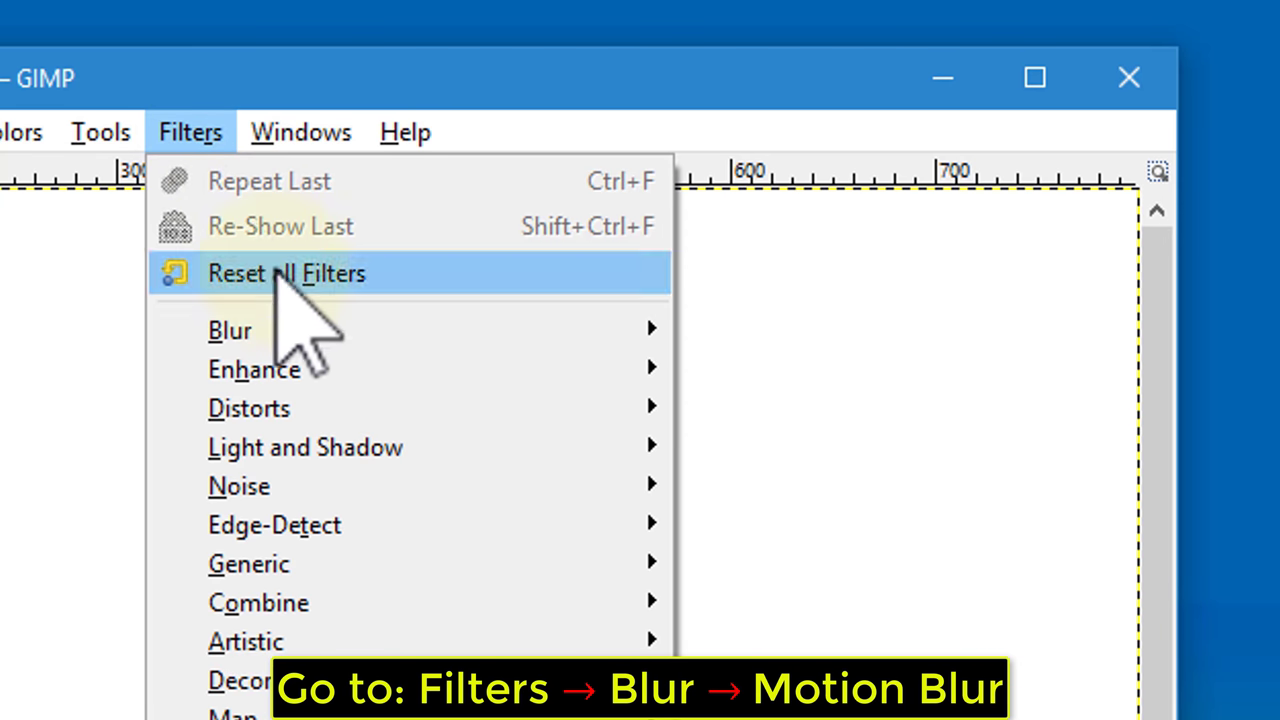
mouse_move(230, 330)
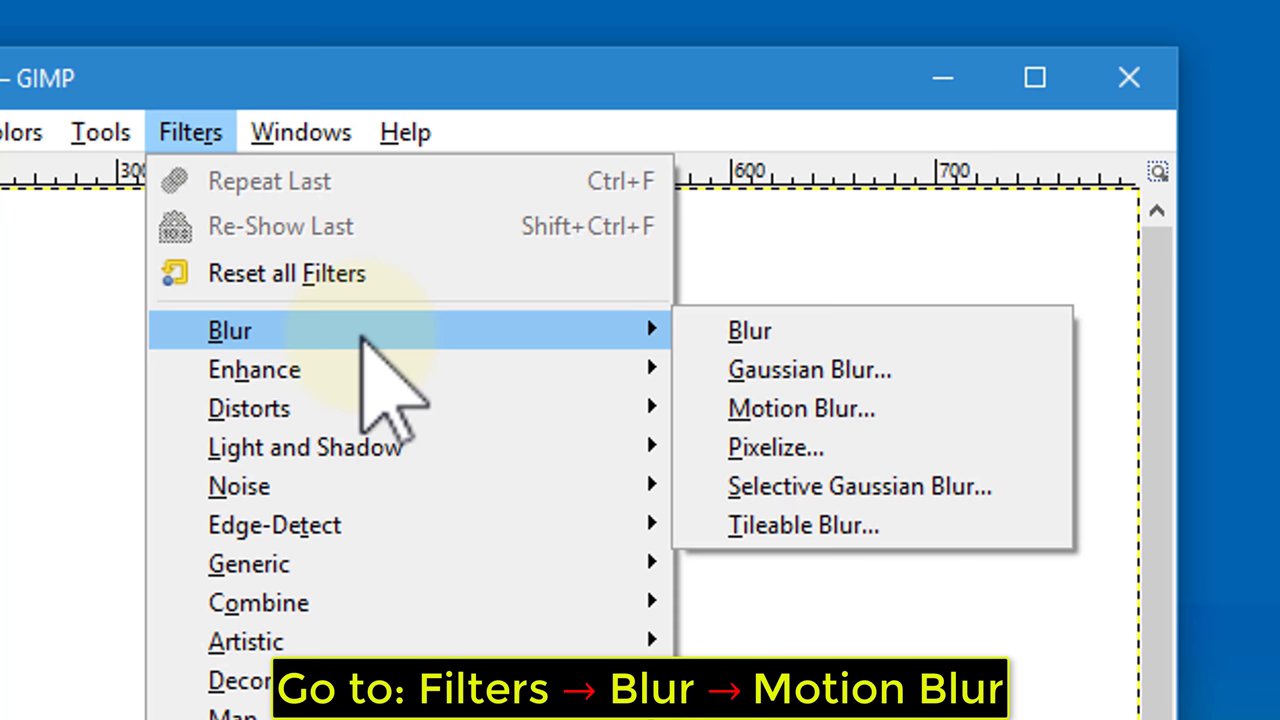
click(906, 404)
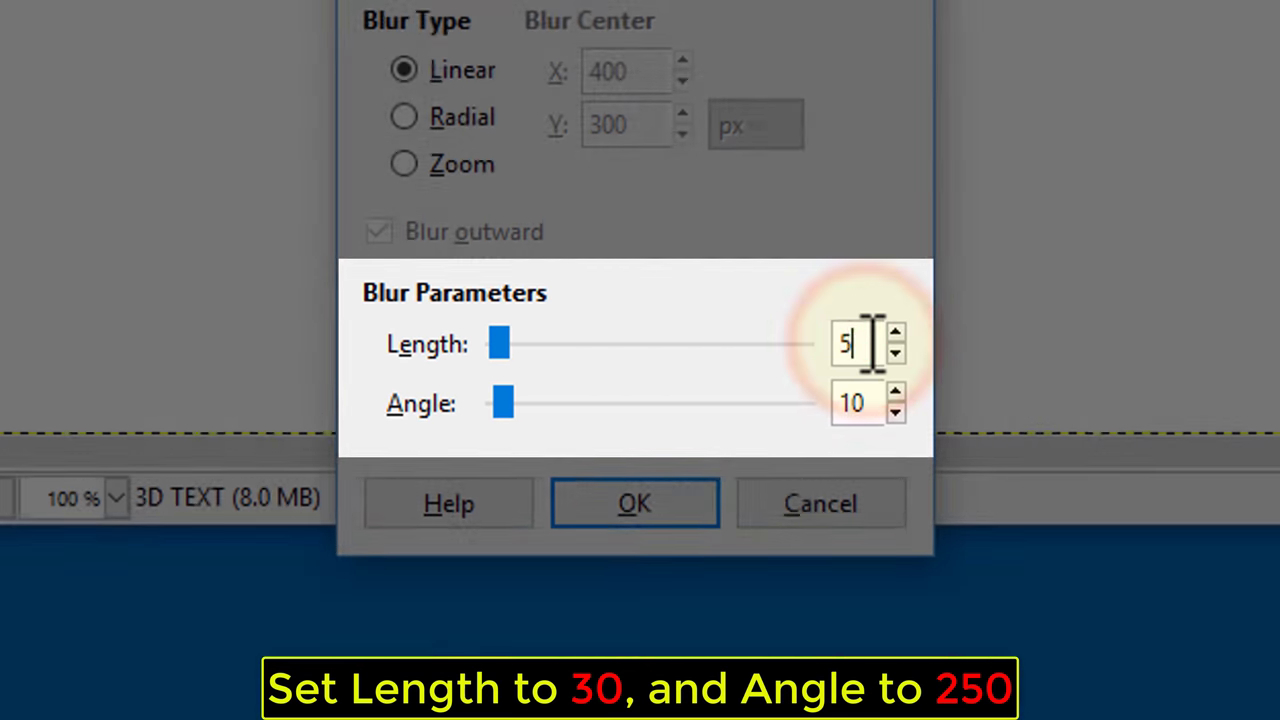
drag(870, 343, 808, 345)
text(30)
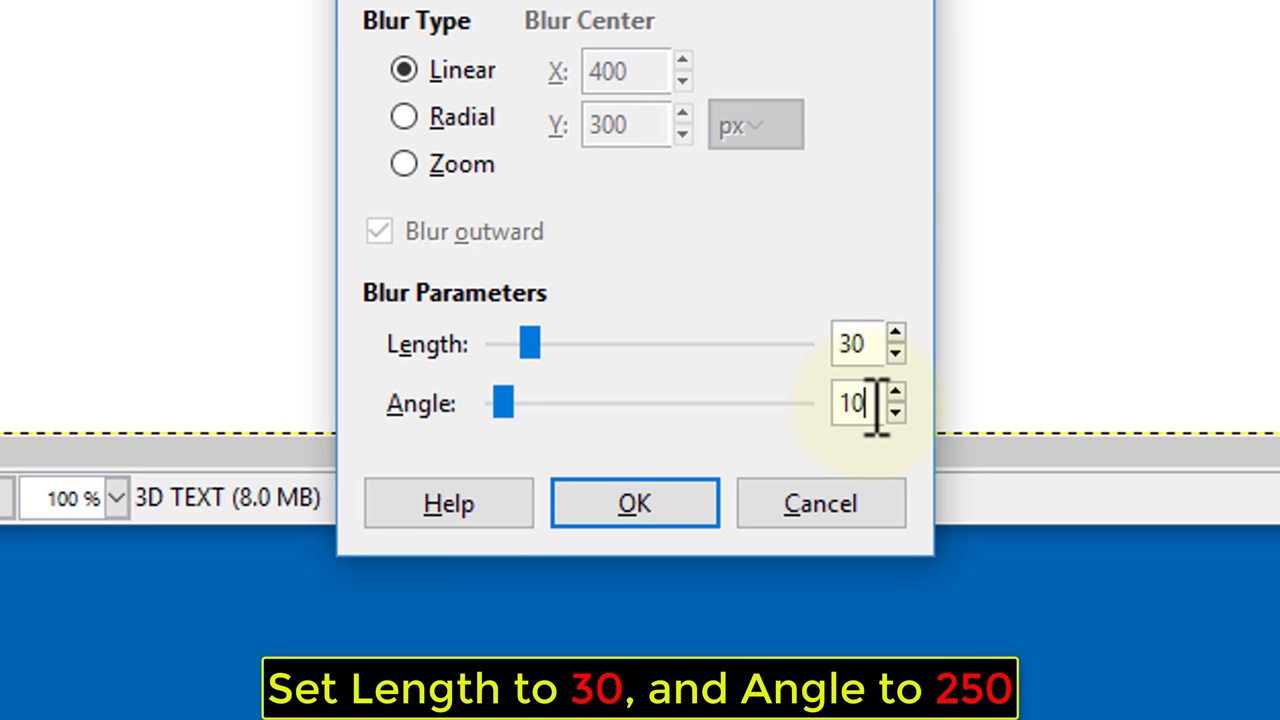
drag(876, 405, 821, 410)
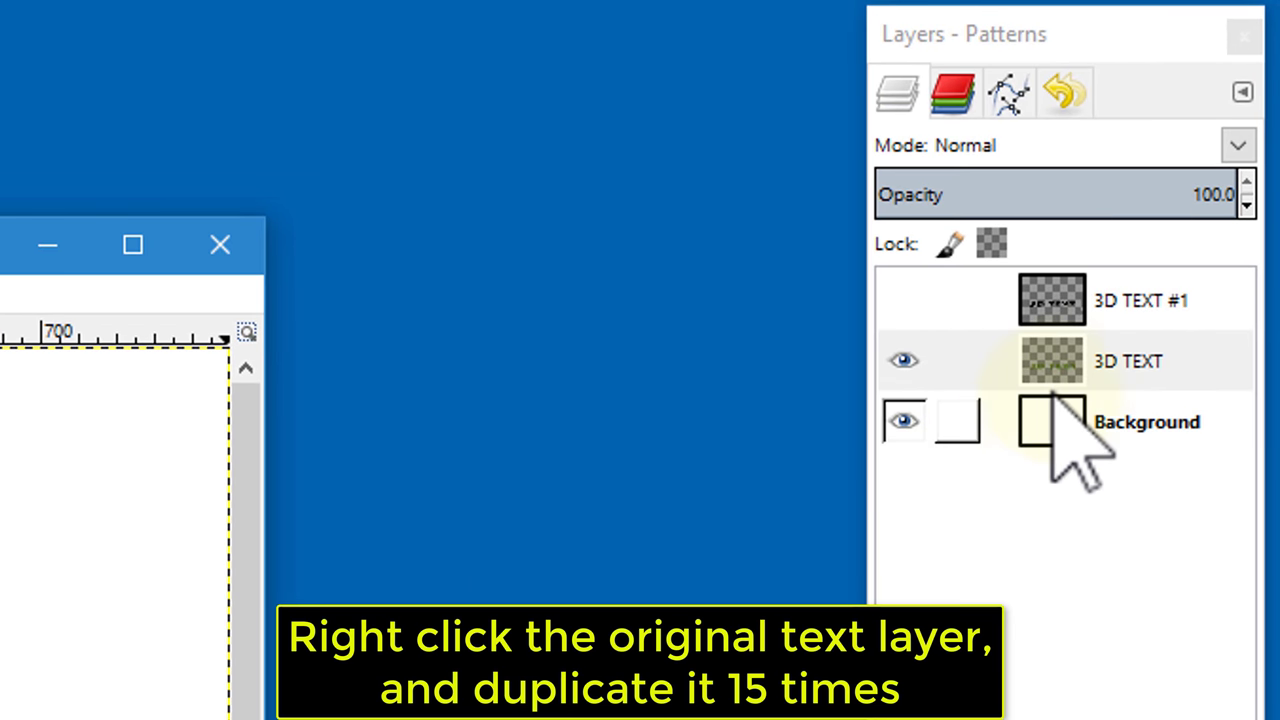
Step: Duplicate the blurred 3D TEXT layer repeatedly, stacking copies up to 3D TEXT #14
click(1100, 355)
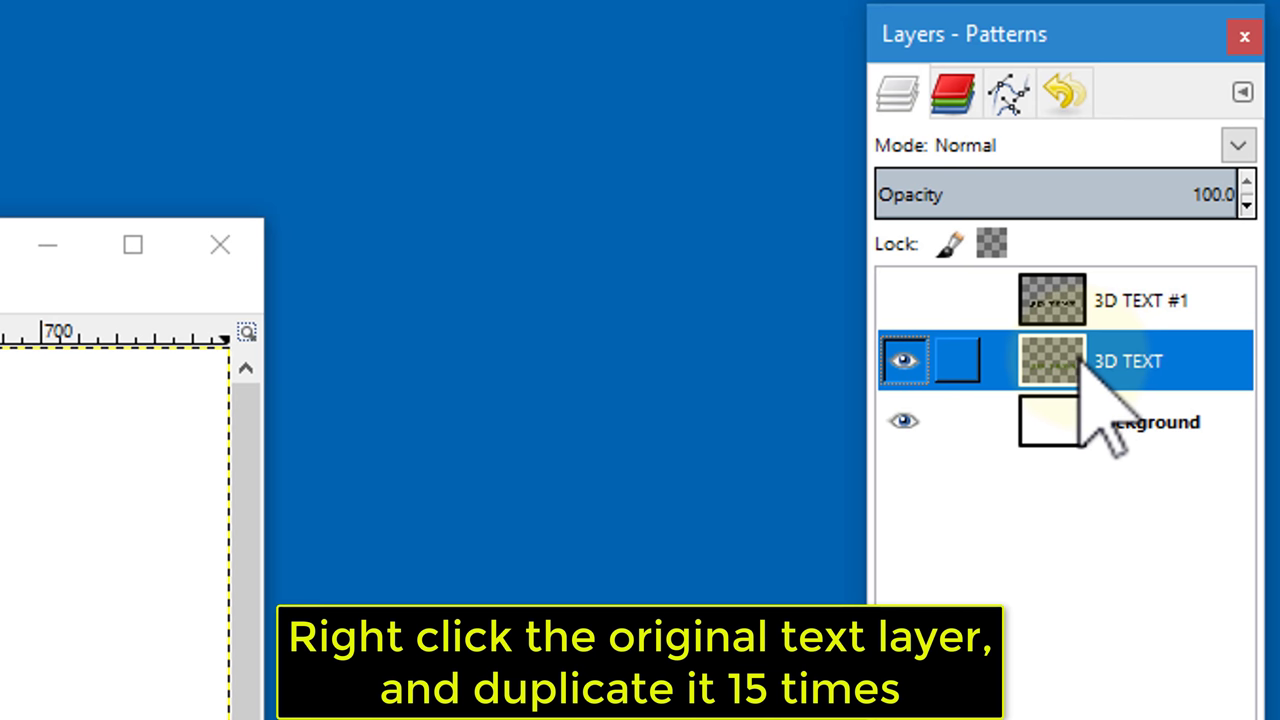
right_click(1082, 380)
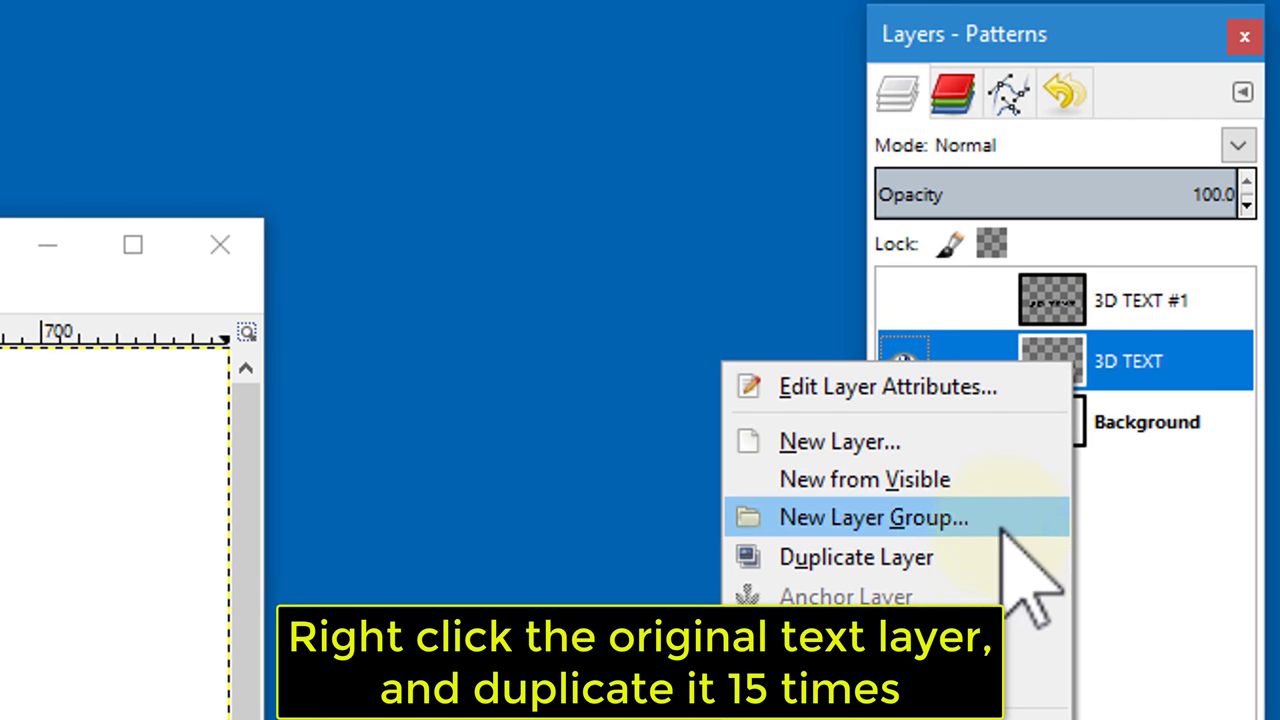
click(983, 553)
key(shift+ctrl+d)
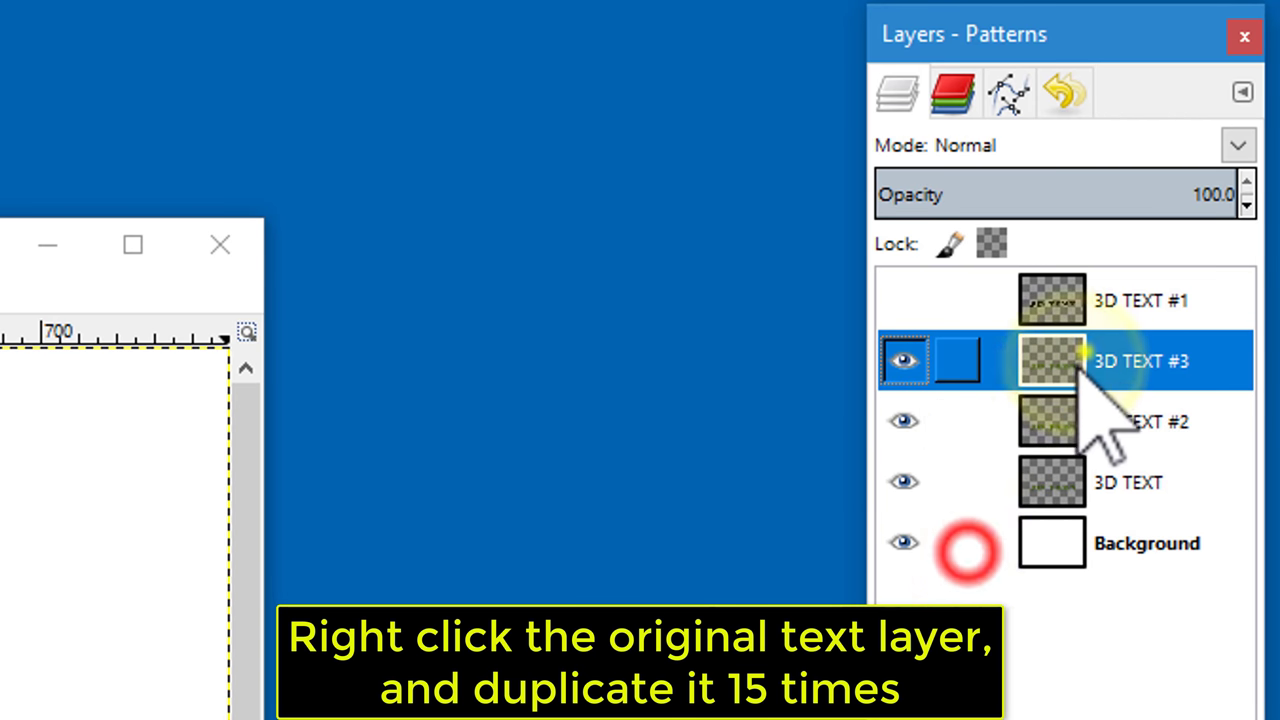
key(shift+ctrl+d)
key(shift+ctrl+d)
key(shift+ctrl+d)
right_click(1088, 362)
click(864, 566)
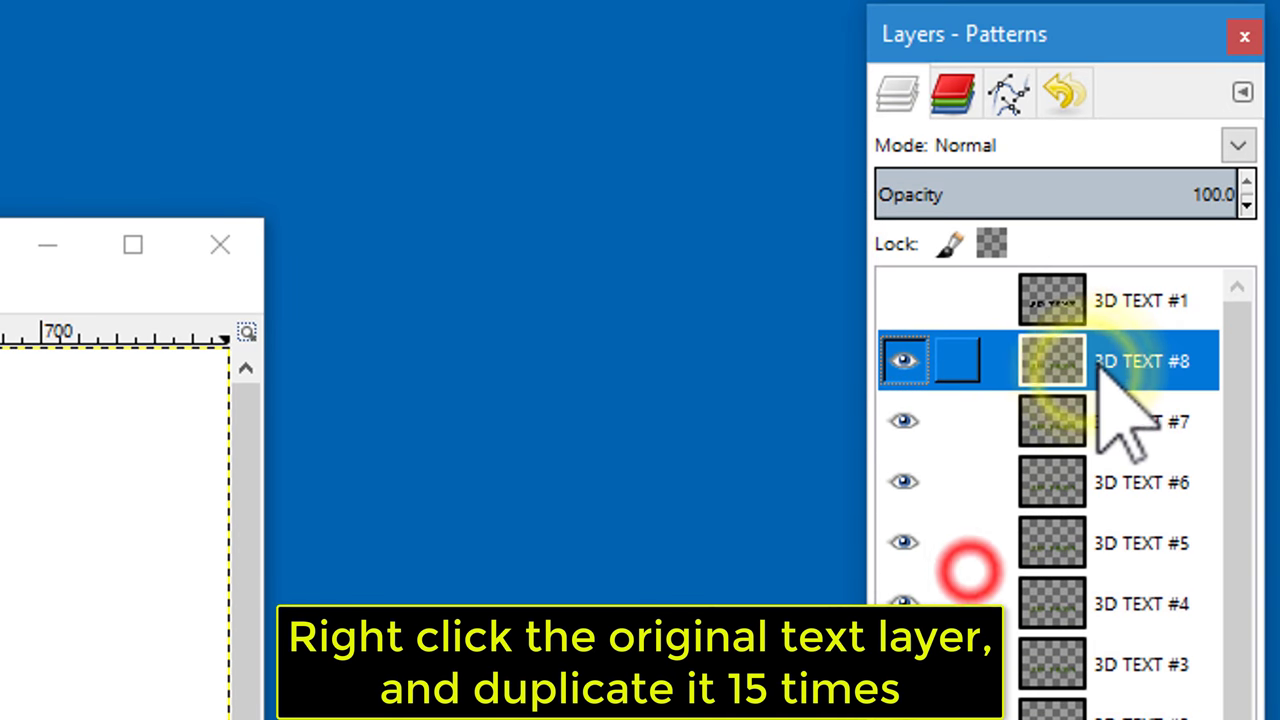
click(864, 566)
right_click(1088, 362)
click(985, 566)
right_click(1088, 362)
click(1025, 566)
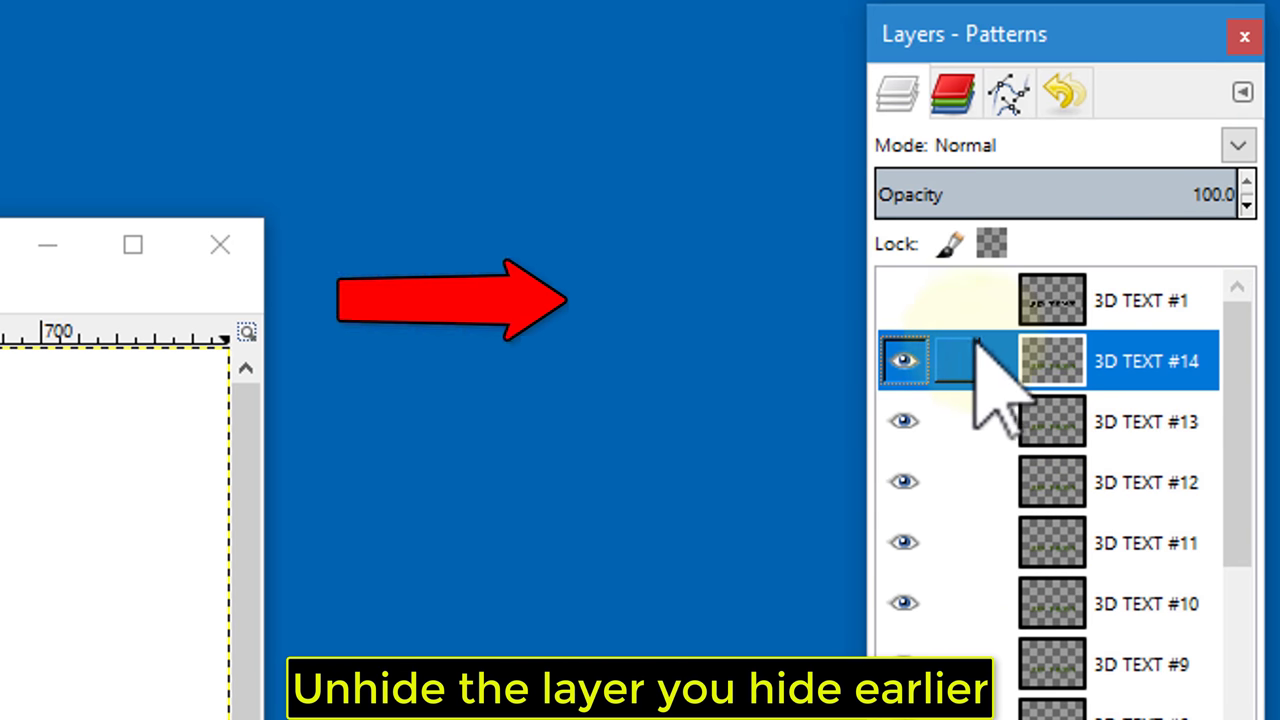
Step: Unhide 3D TEXT #1 and delete the white Background layer, leaving a transparent canvas
click(903, 300)
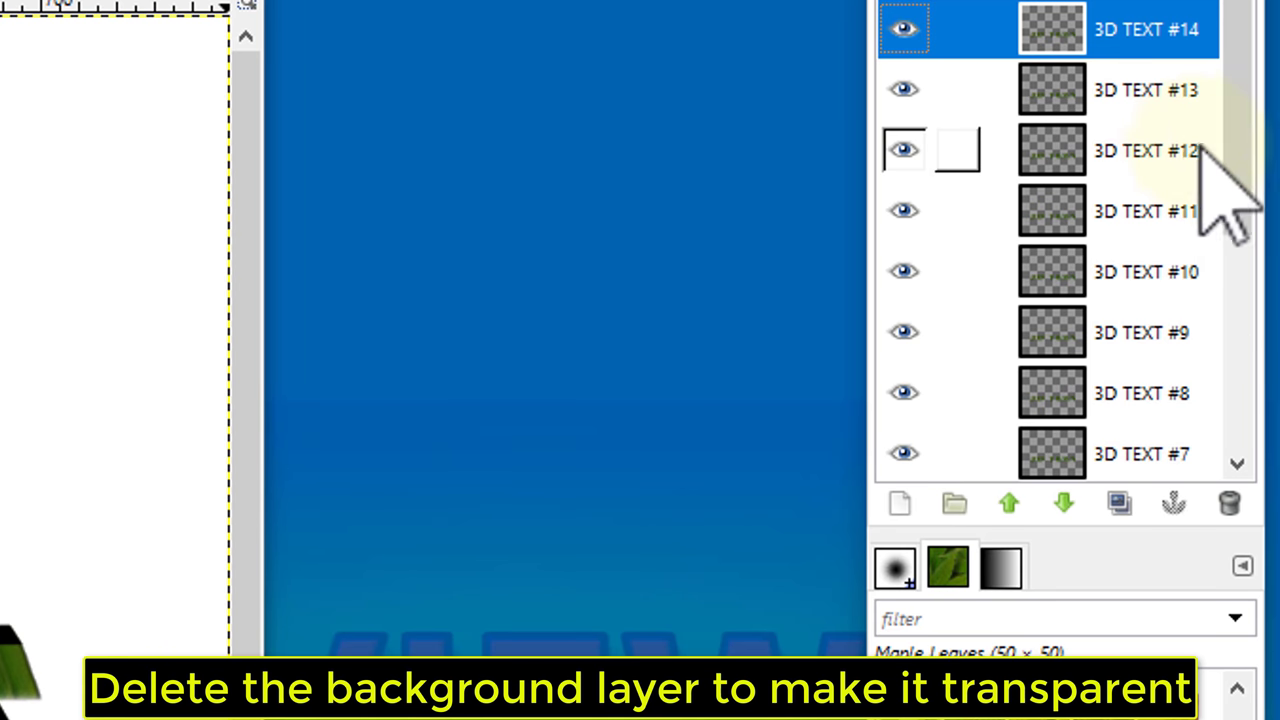
drag(1237, 125, 1248, 428)
click(1150, 455)
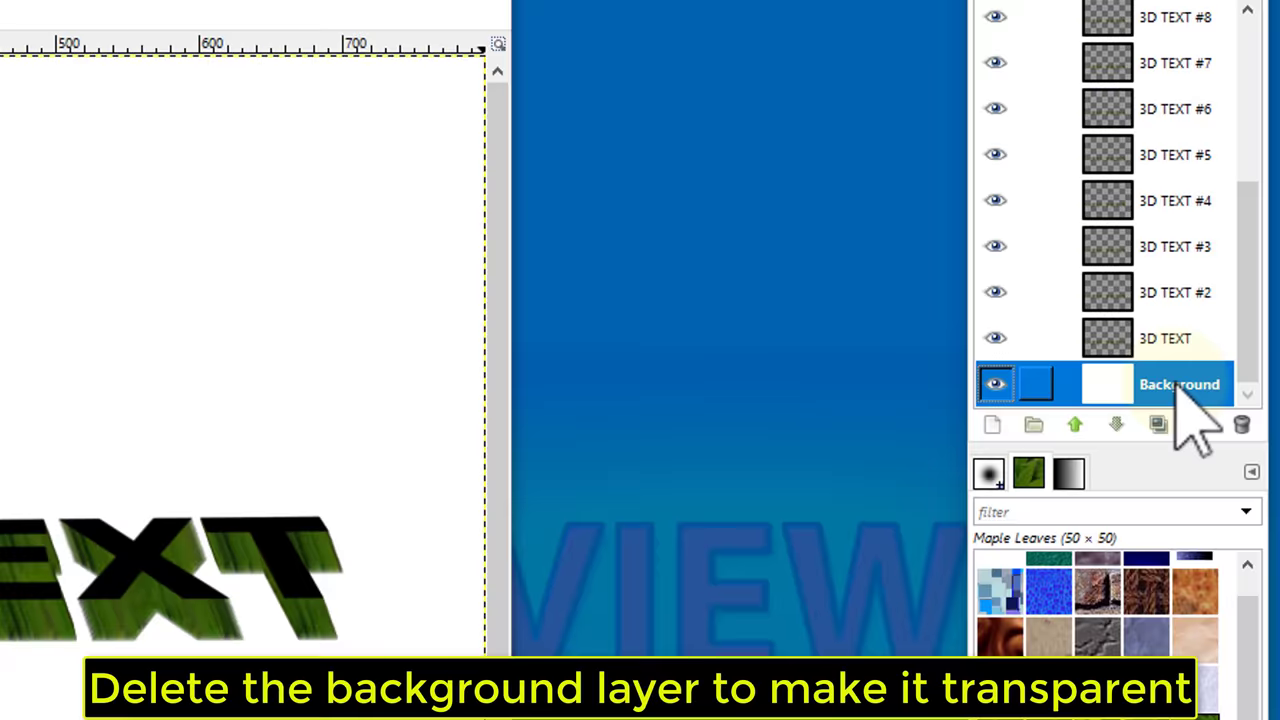
right_click(1200, 290)
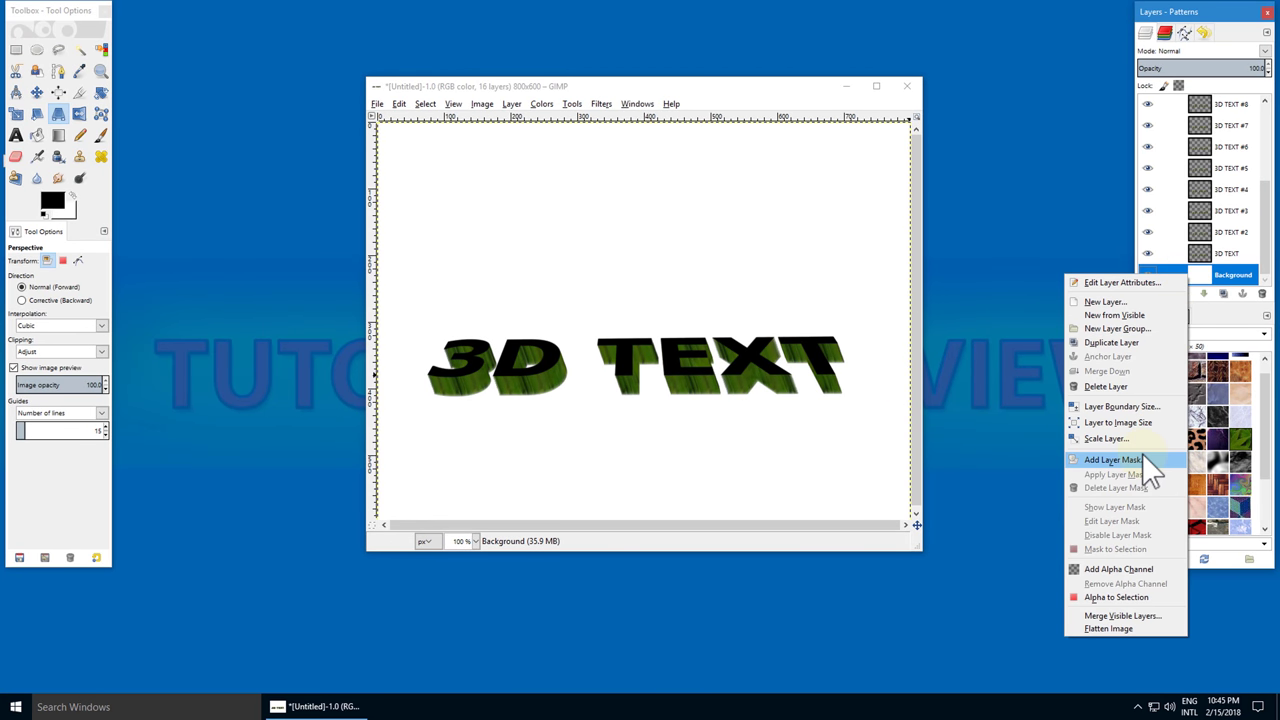
click(1152, 388)
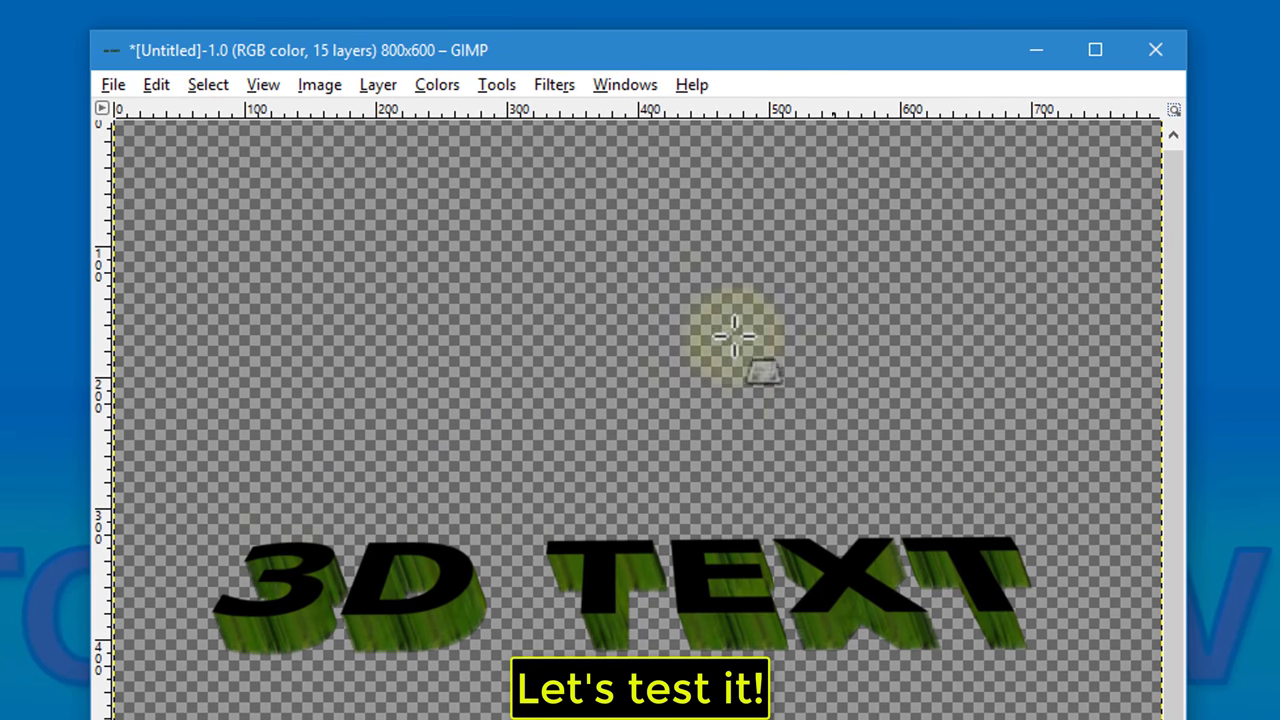
Step: Export the image as Untitled.png in PNG format to the Desktop folder
click(113, 85)
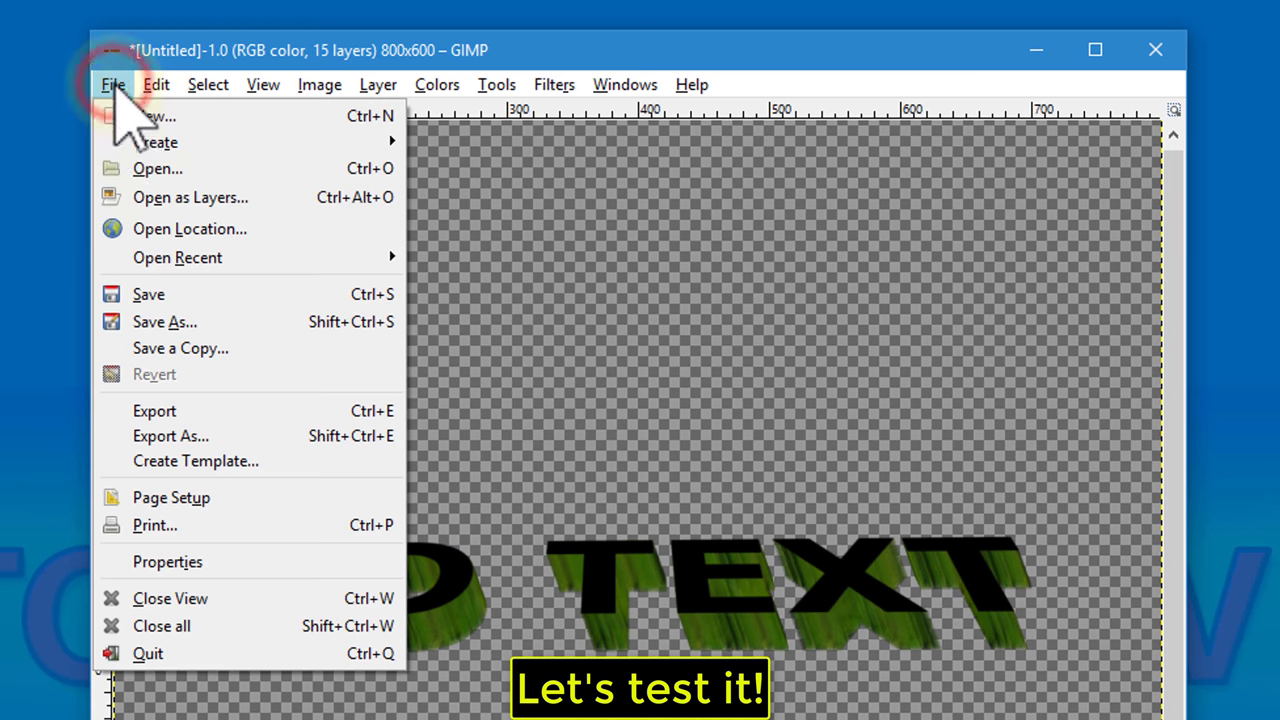
click(195, 436)
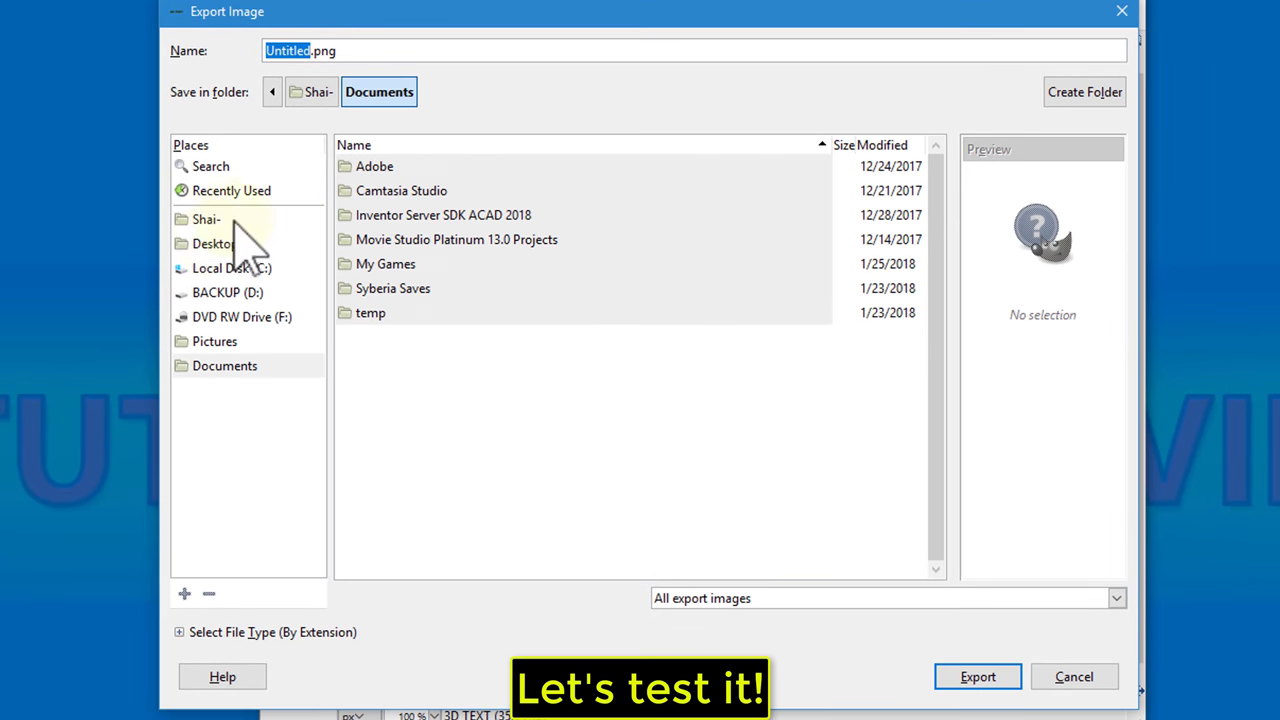
click(225, 244)
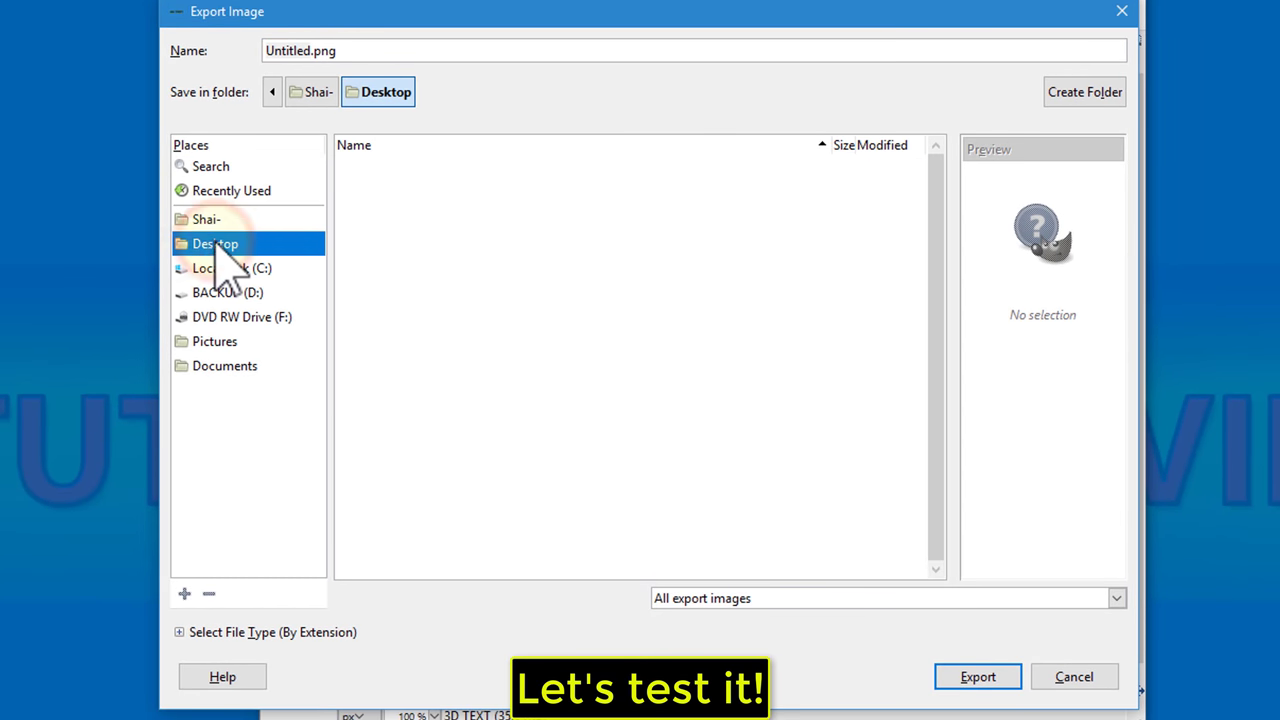
click(787, 600)
click(749, 497)
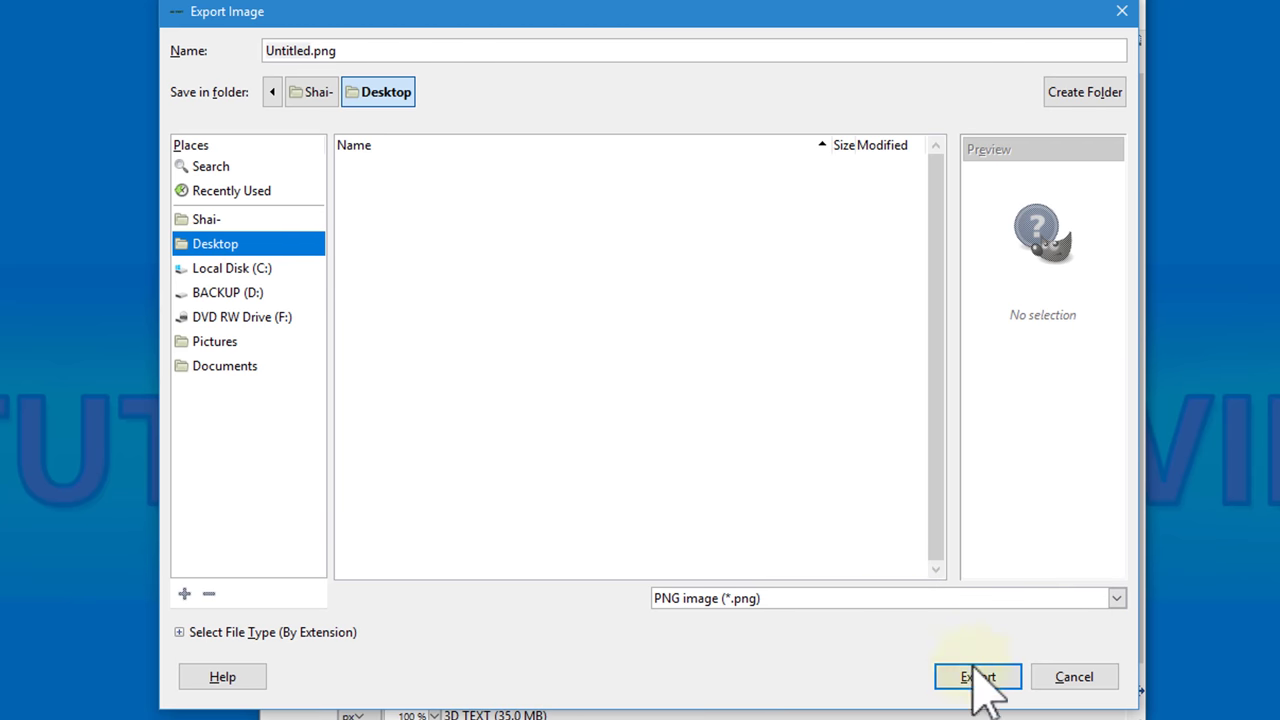
click(978, 677)
click(735, 612)
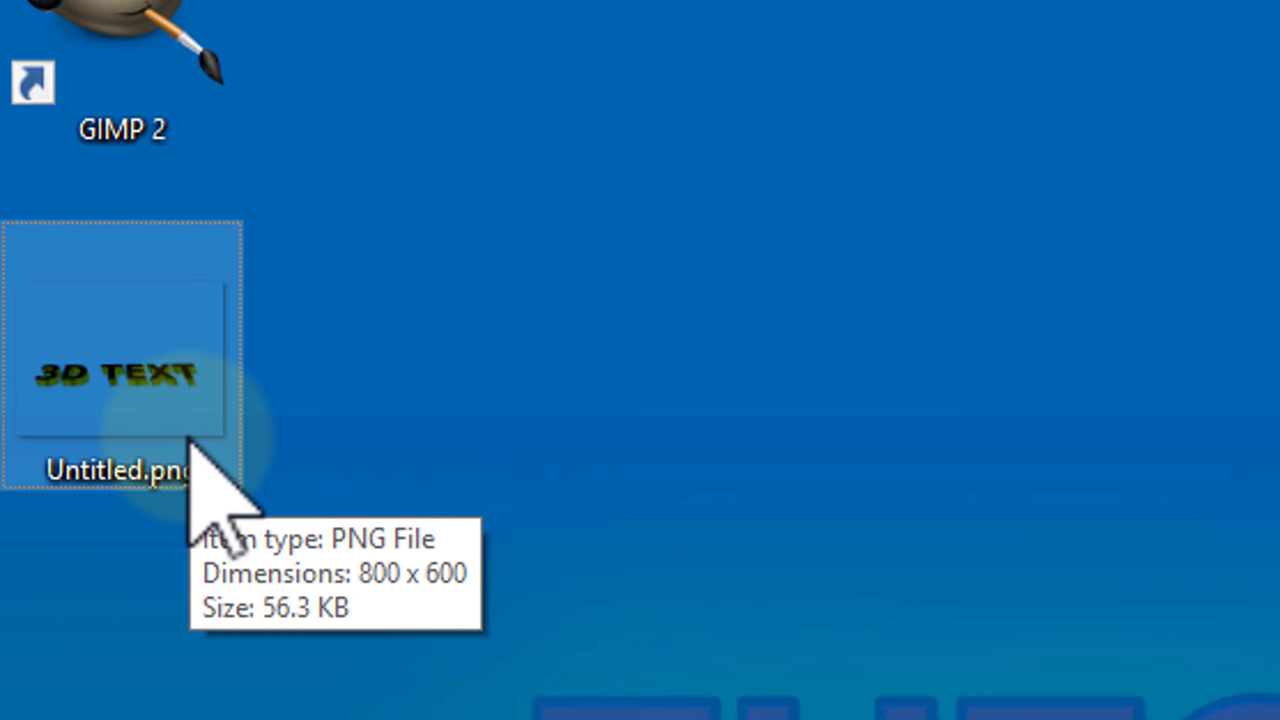
Step: Open Untitled.png from the desktop in Windows Photo Viewer
double_click(188, 440)
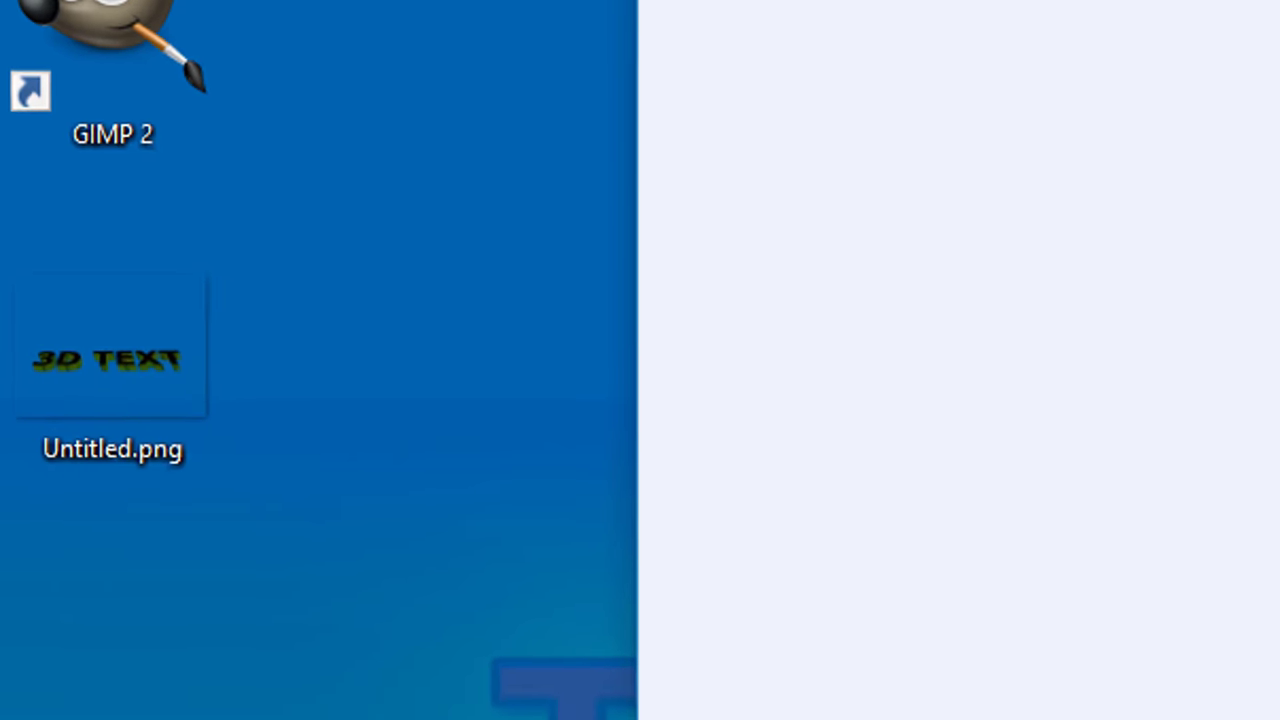